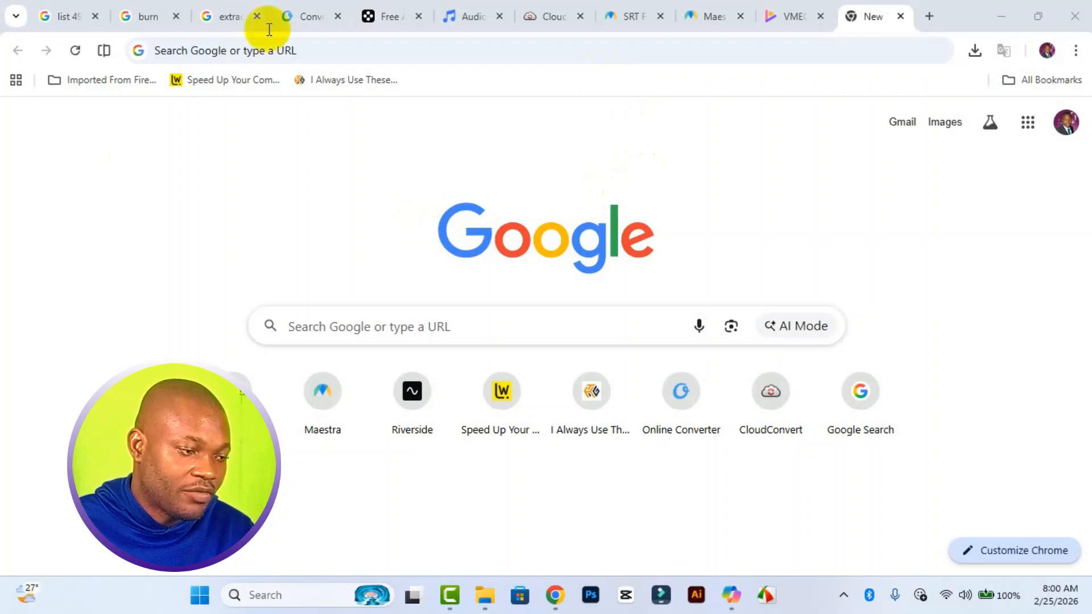
# Step: Open the Audio Editor on the audio-convert.com website
pyautogui.click(456, 18)
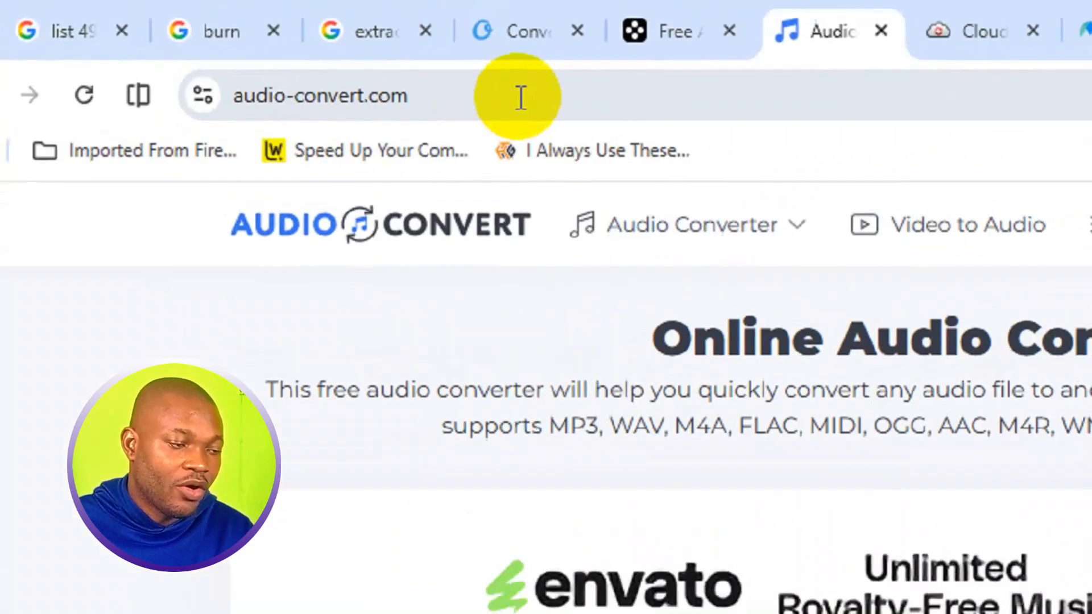
pyautogui.click(307, 51)
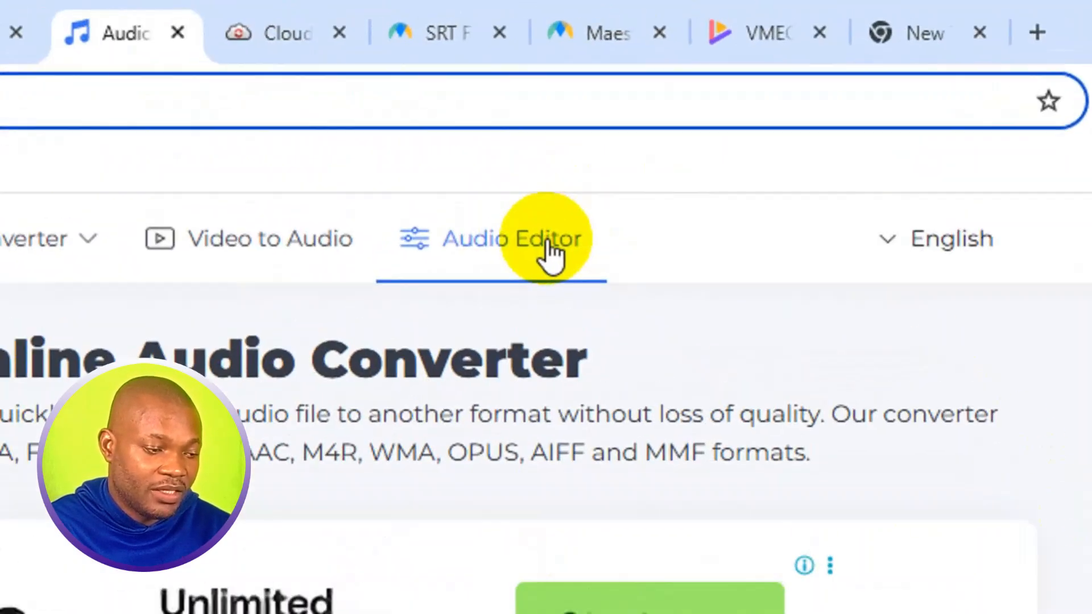
pyautogui.click(549, 246)
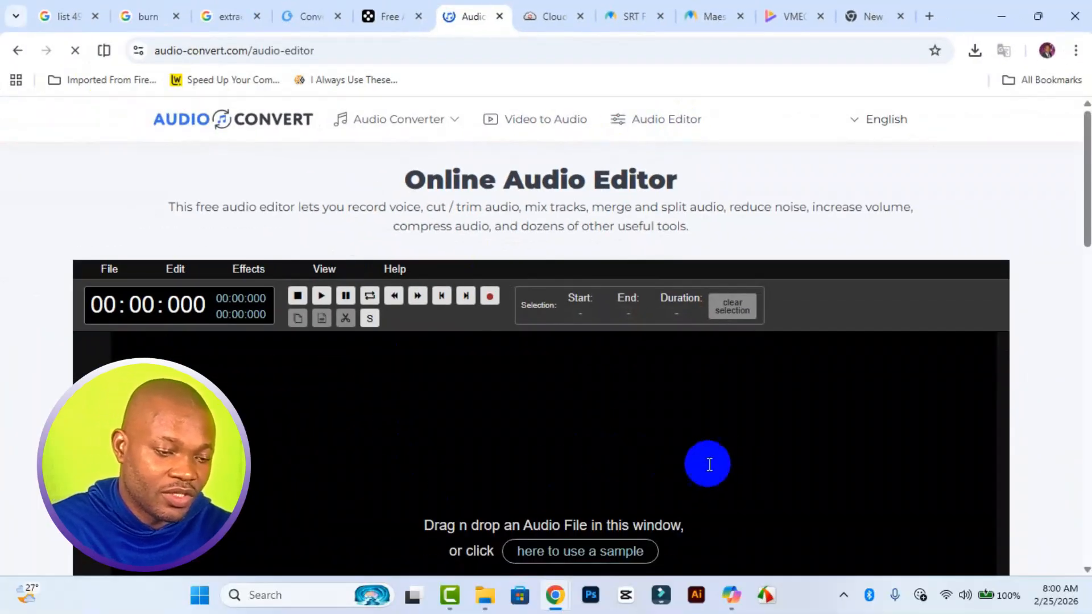
# Step: Load the How-to-Create-a-Passkey-for-Your audio file from the Ready to UPLOAD 2026 folder into the online editor
pyautogui.moveTo(1086, 236); pyautogui.dragTo(1088, 320)
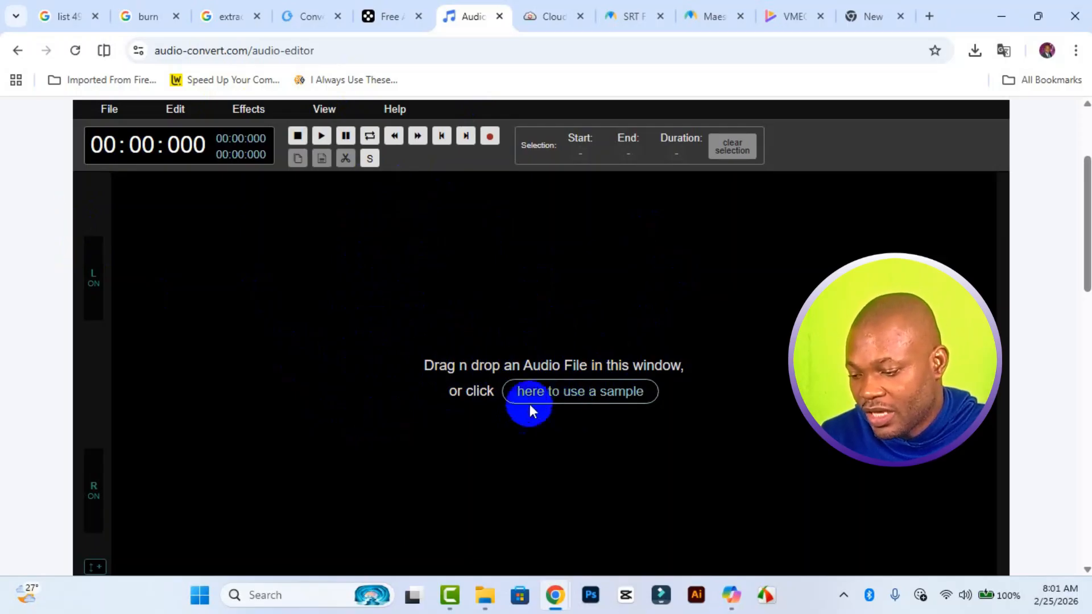
pyautogui.moveTo(487, 606)
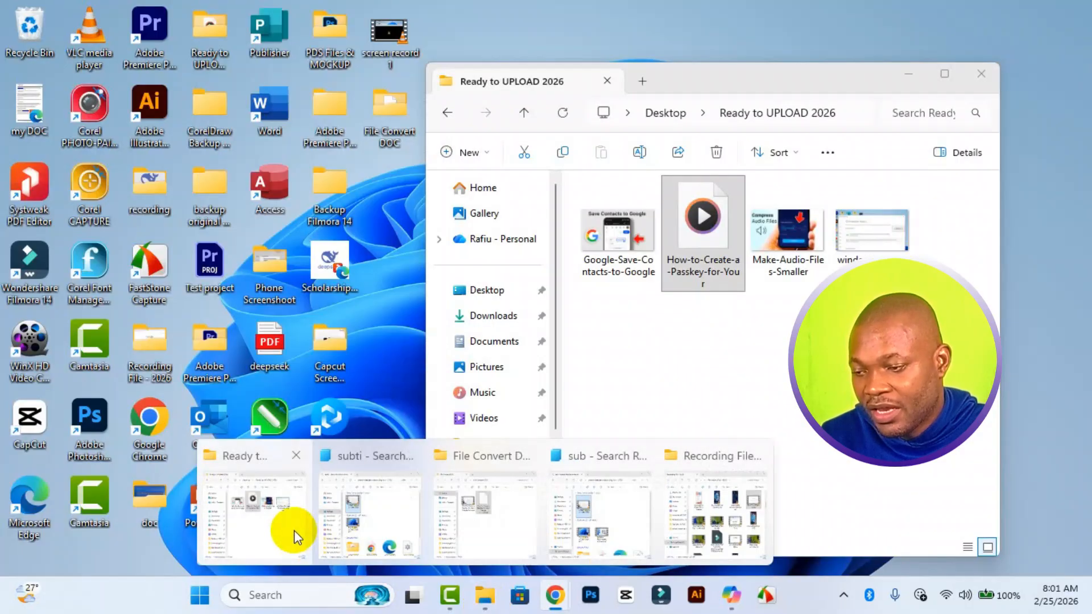
pyautogui.click(295, 530)
pyautogui.moveTo(686, 250); pyautogui.dragTo(224, 312)
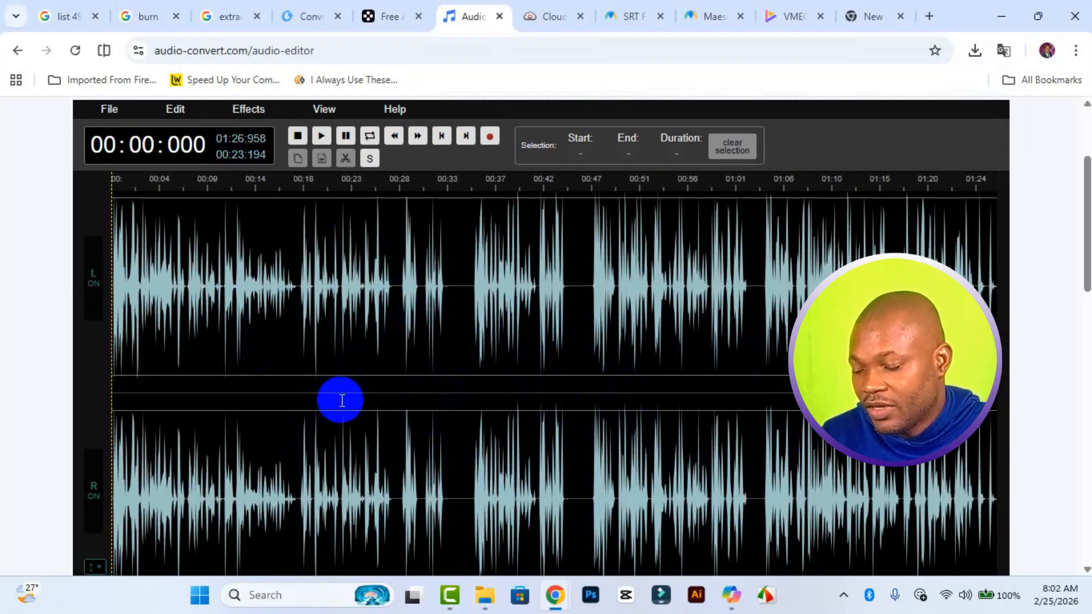
# Step: Play the loaded audio and examine its waveform between about 20 and 40 seconds
pyautogui.scroll(-6, 391, 274)
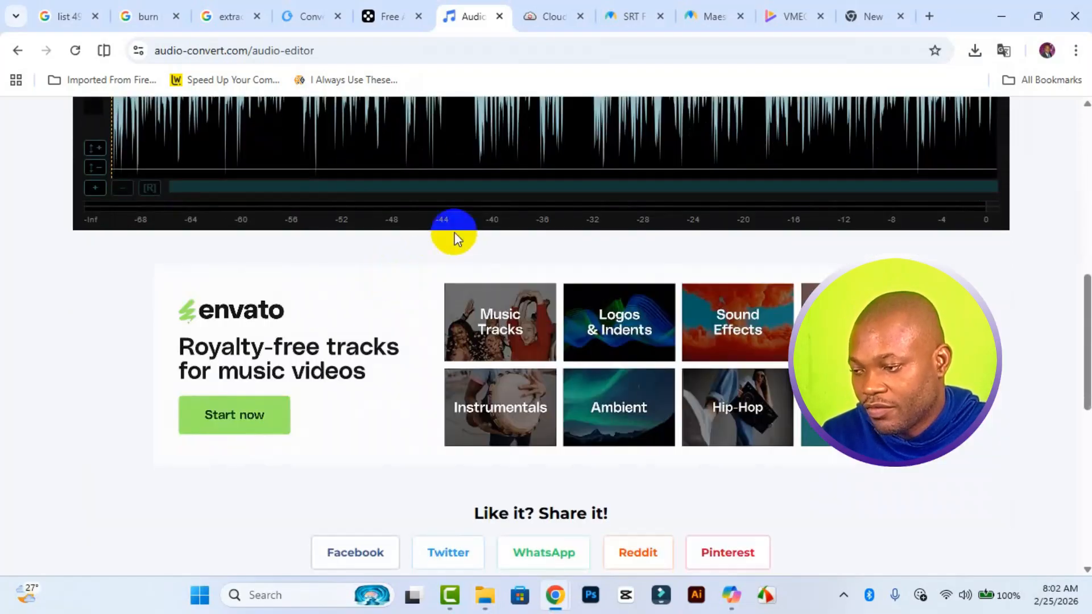
pyautogui.scroll(5, 455, 239)
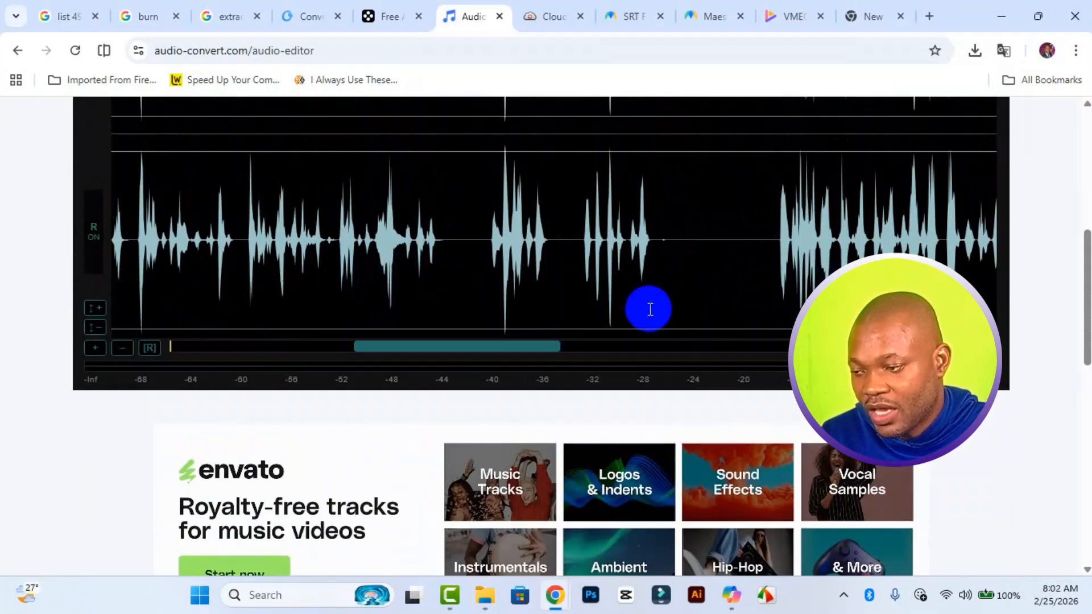
pyautogui.moveTo(1084, 288); pyautogui.dragTo(1083, 206)
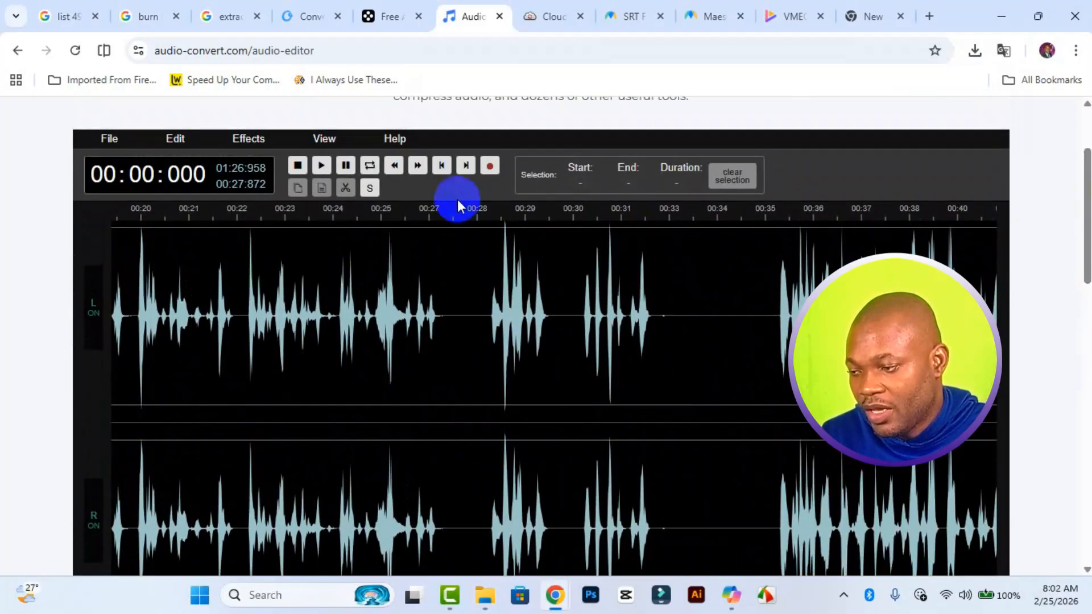
pyautogui.click(325, 164)
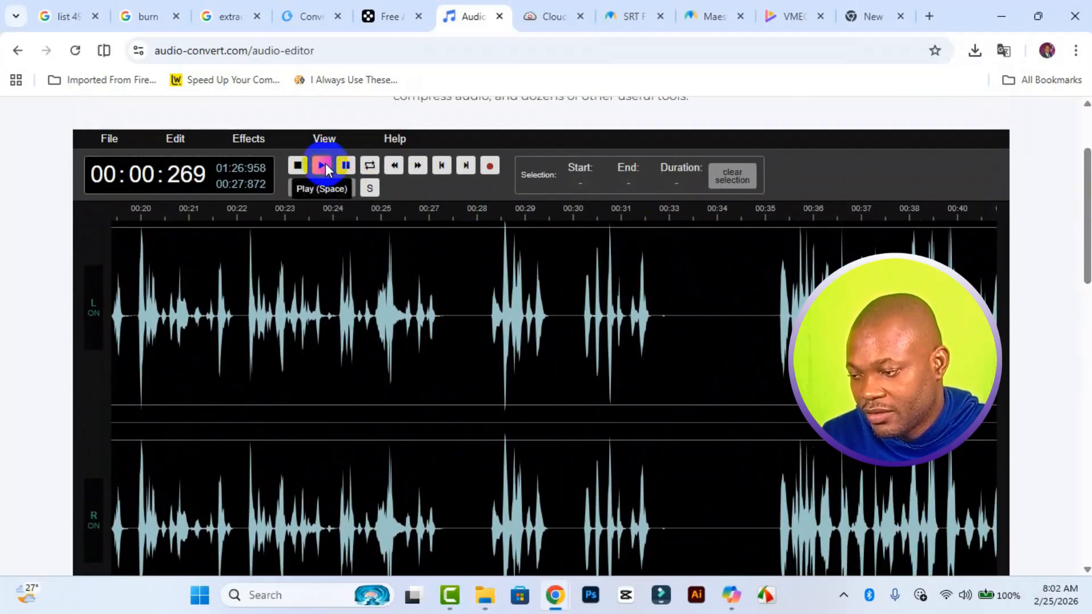
pyautogui.click(462, 322)
pyautogui.click(485, 311)
pyautogui.click(323, 165)
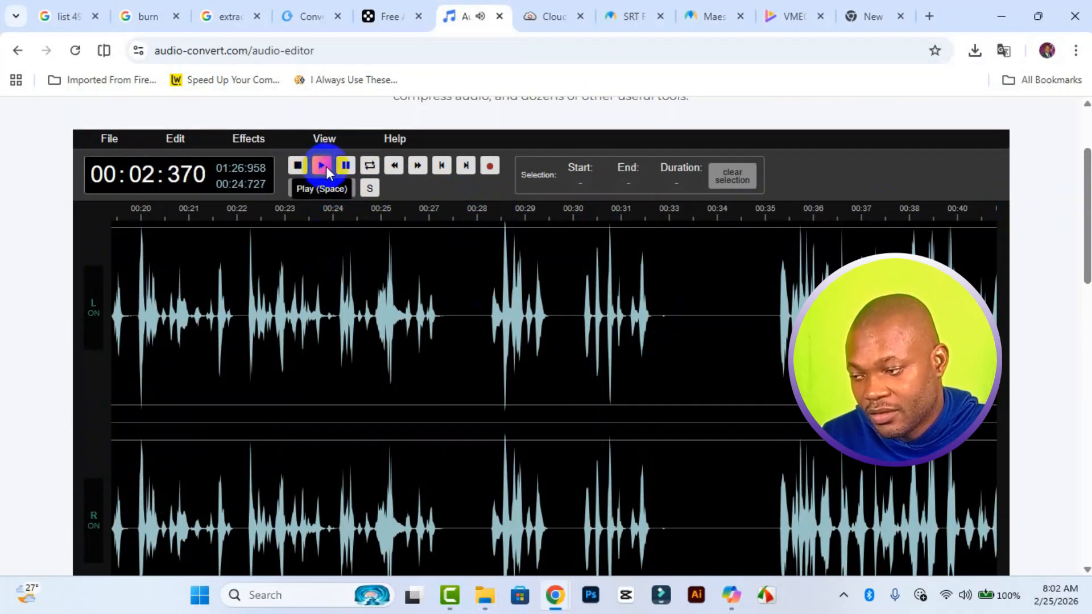
pyautogui.click(302, 165)
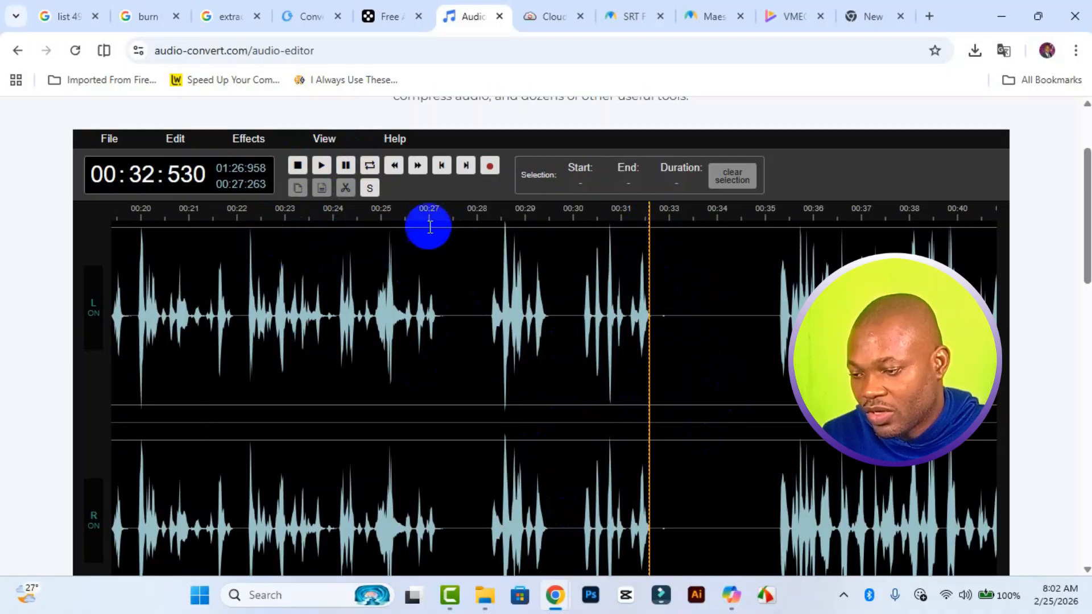
# Step: Preview the silent gap after about 32.5 seconds and cut it out, starting the selection at 32.567
pyautogui.click(321, 166)
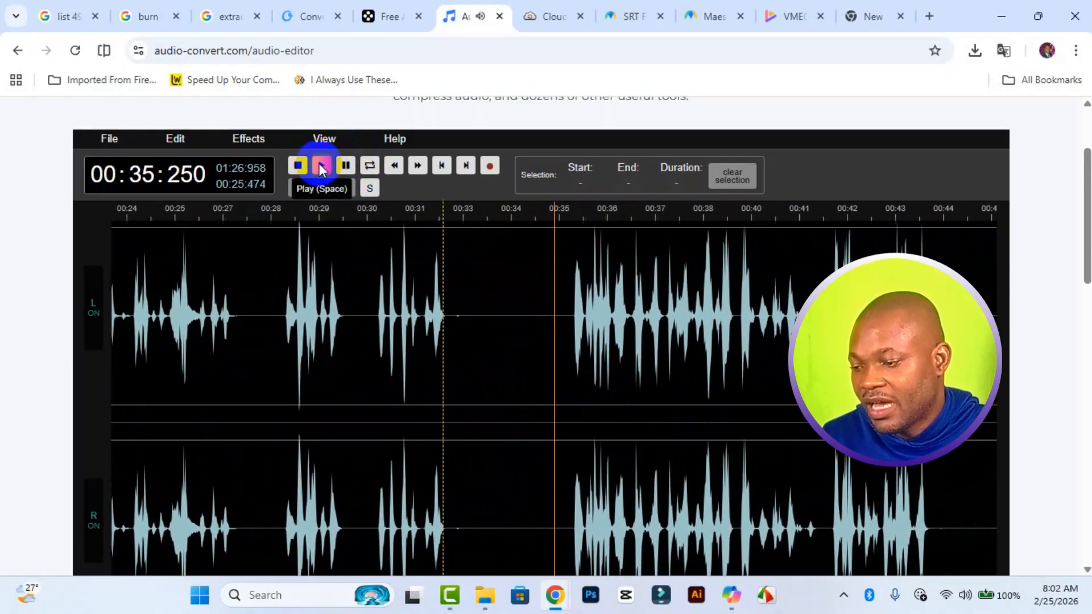
pyautogui.click(320, 166)
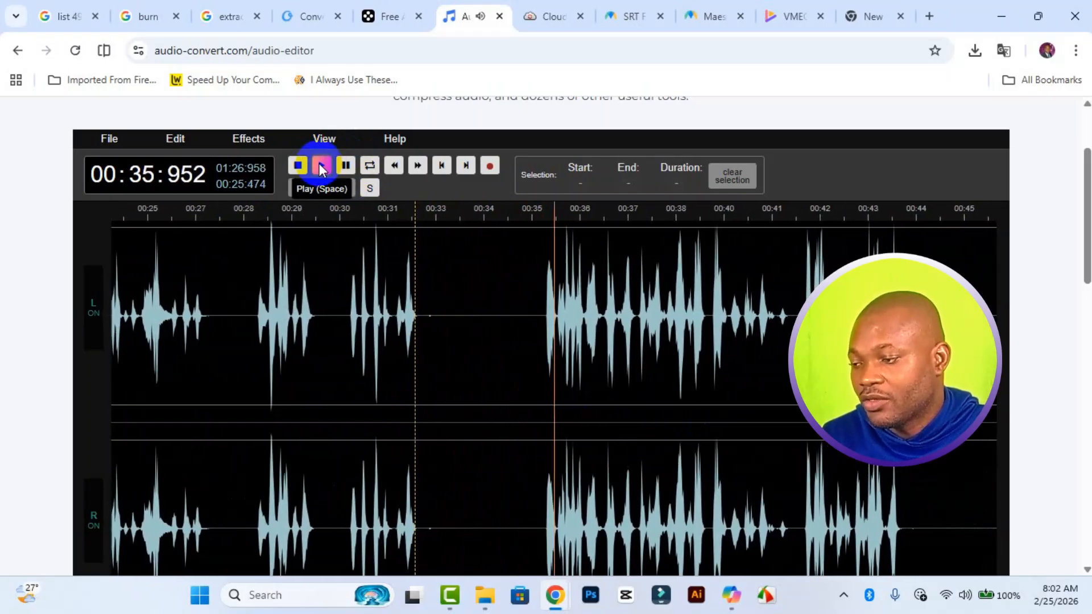
pyautogui.click(320, 166)
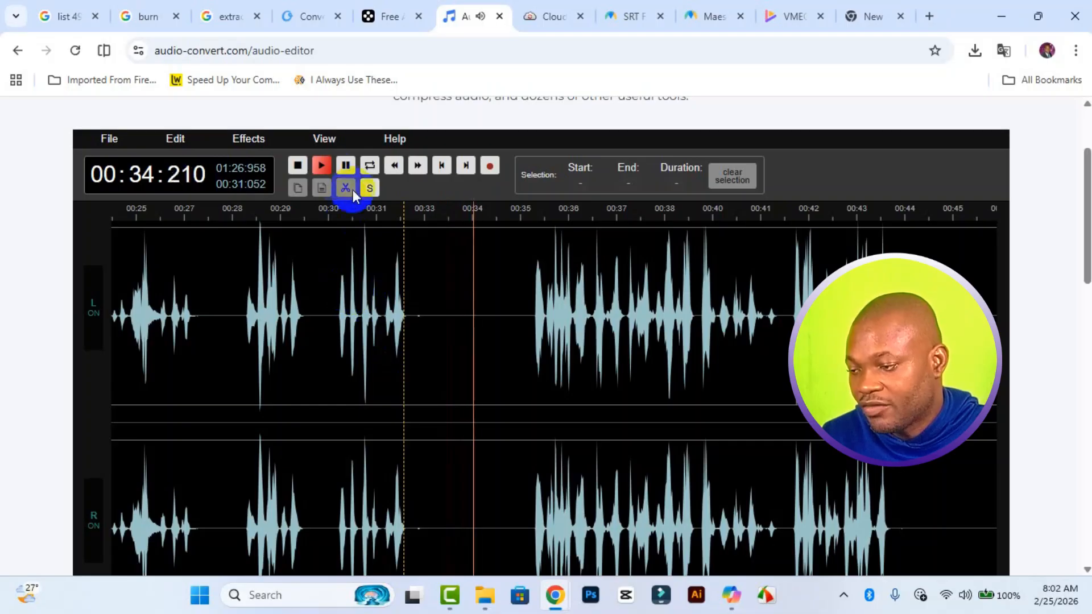
pyautogui.click(347, 169)
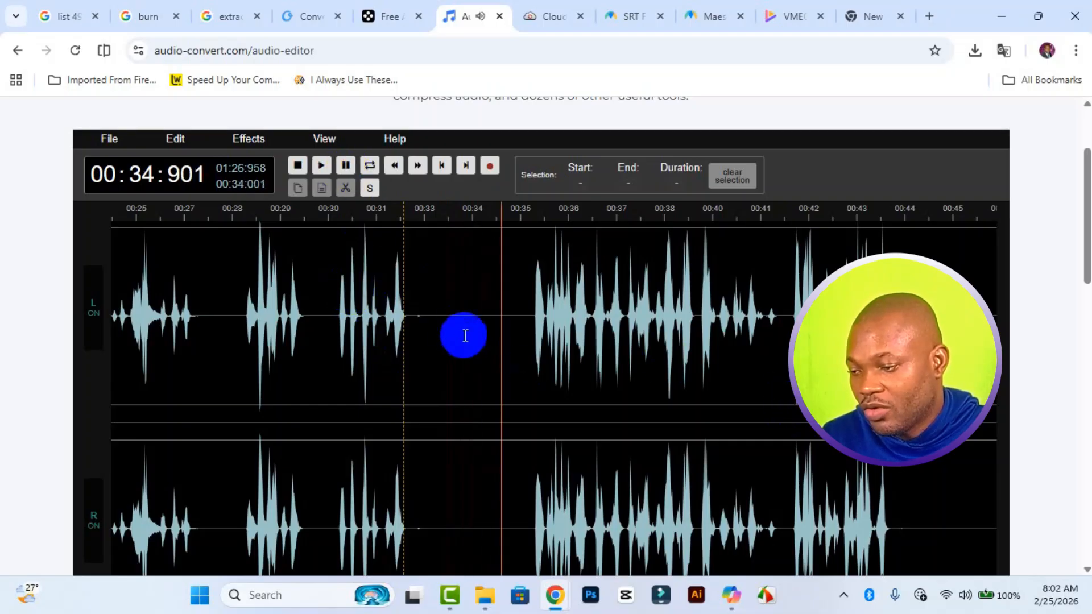
pyautogui.moveTo(406, 227); pyautogui.dragTo(535, 258)
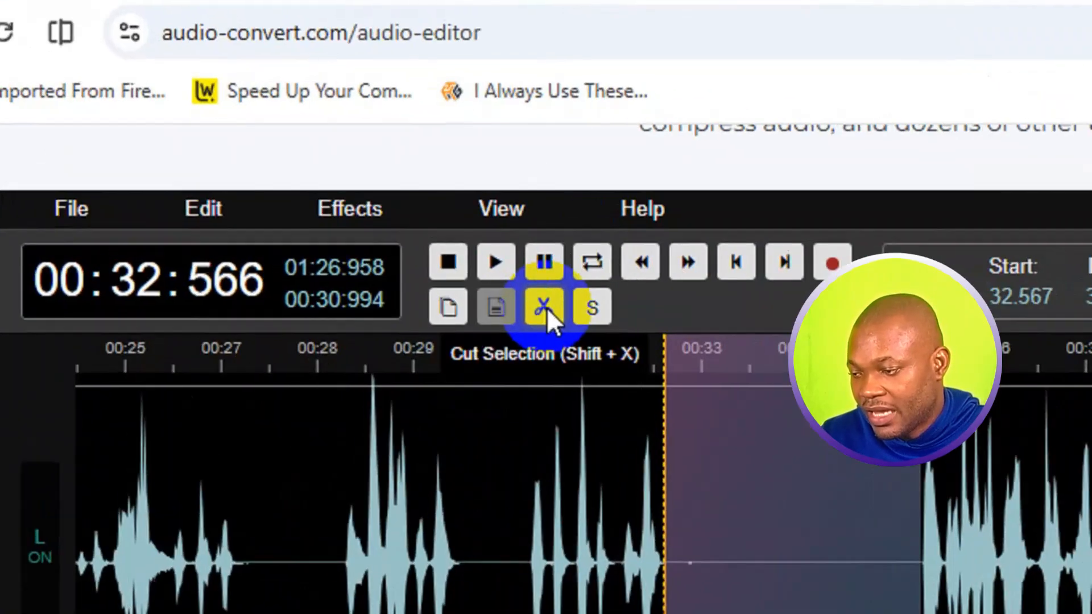
pyautogui.click(545, 308)
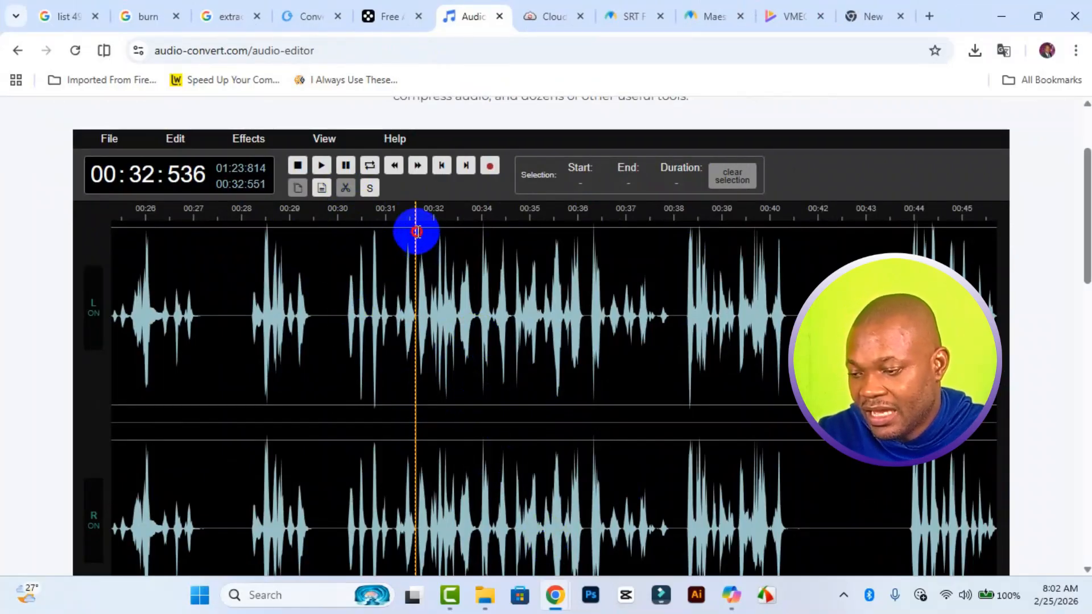
# Step: Apply a Fade In effect to the audio section from about 32.551 to 38.784 seconds
pyautogui.moveTo(416, 231); pyautogui.dragTo(678, 287)
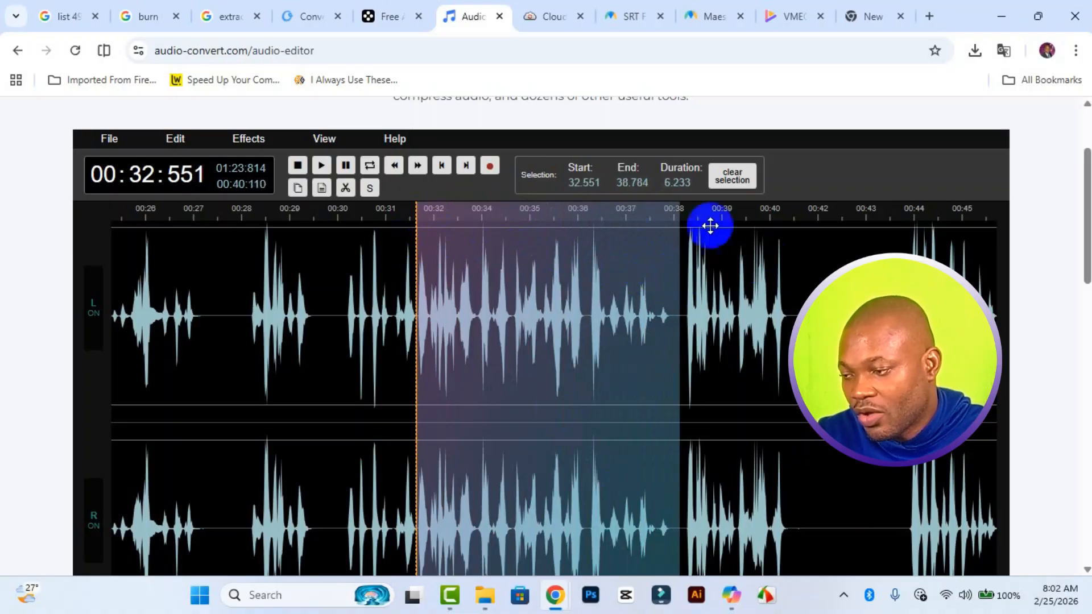
pyautogui.click(265, 143)
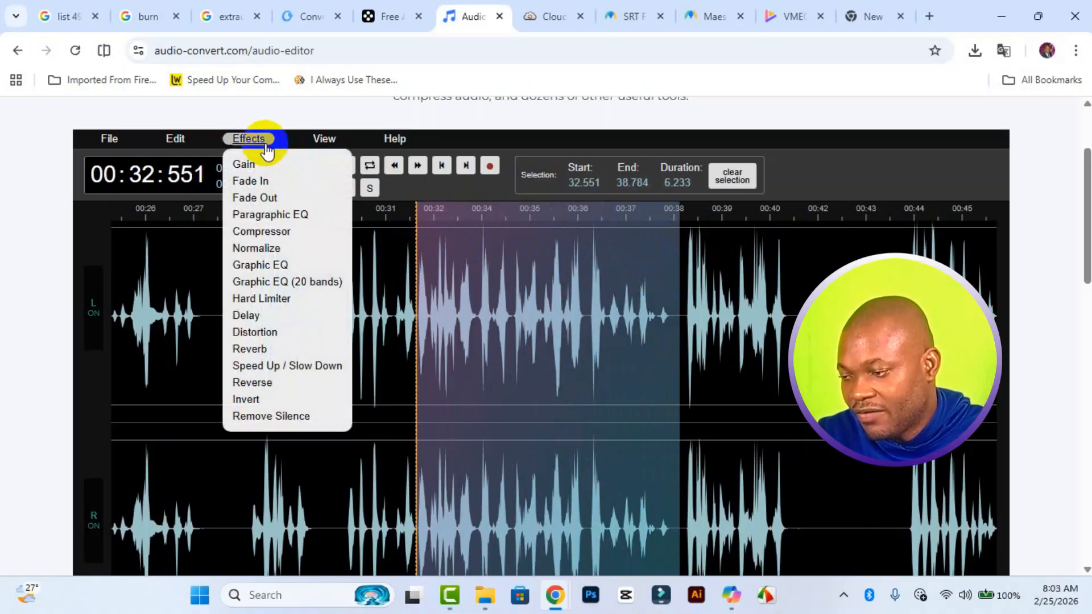
pyautogui.click(294, 187)
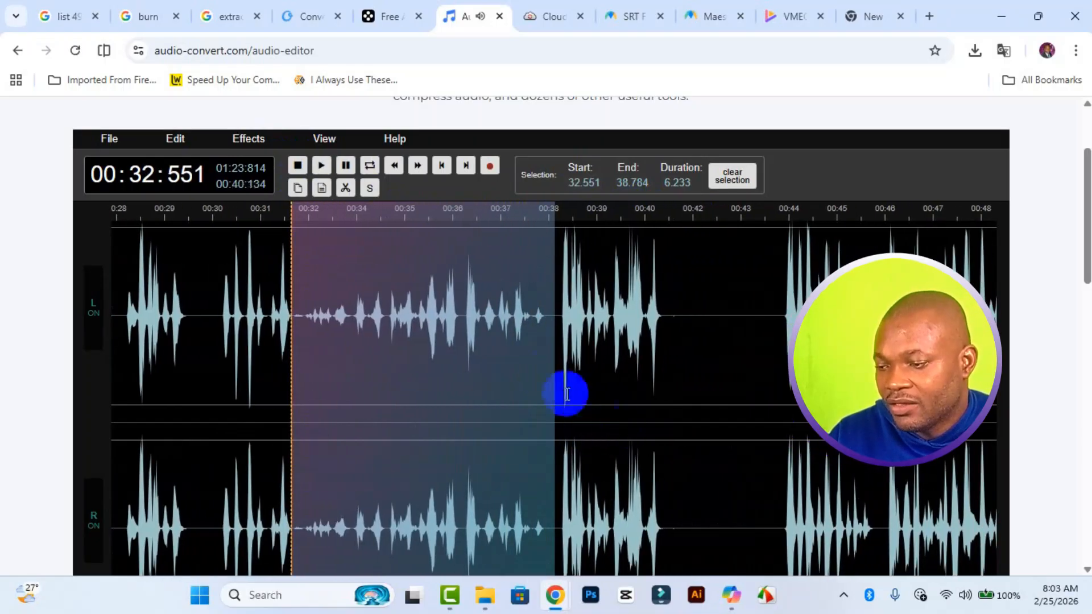
# Step: Apply a Fade In effect to the section from about 38.978 to 41.479 seconds and preview it
pyautogui.click(564, 222)
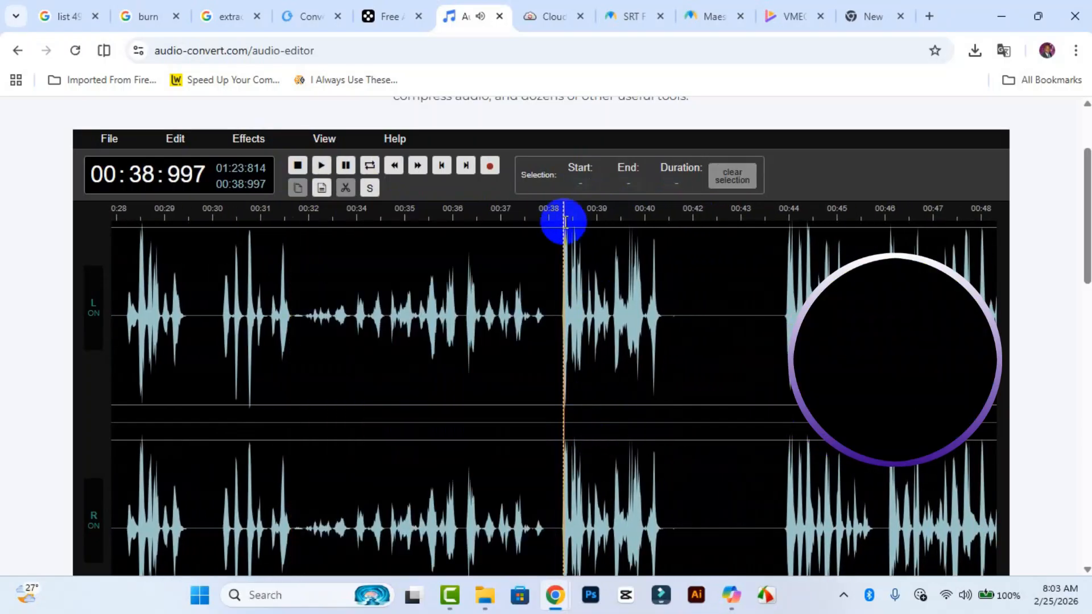
pyautogui.moveTo(566, 208); pyautogui.dragTo(669, 256)
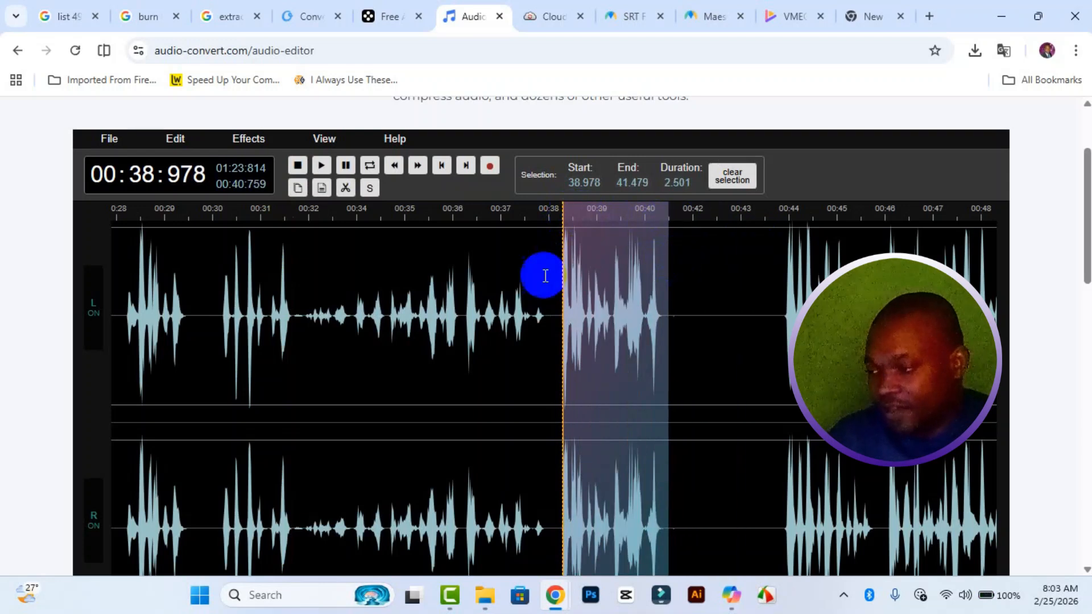
pyautogui.click(245, 142)
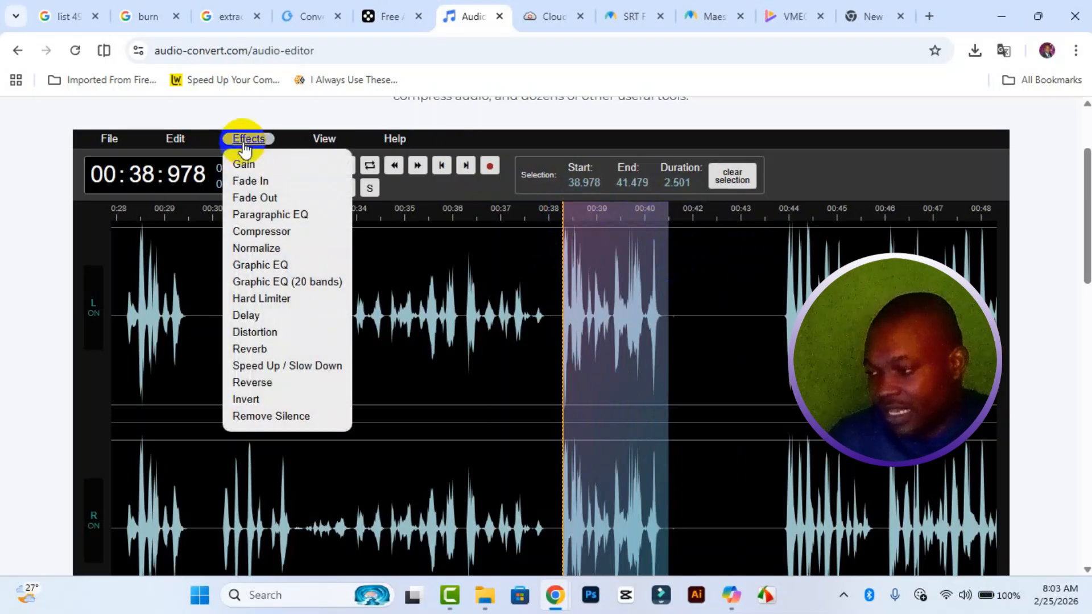
pyautogui.click(285, 183)
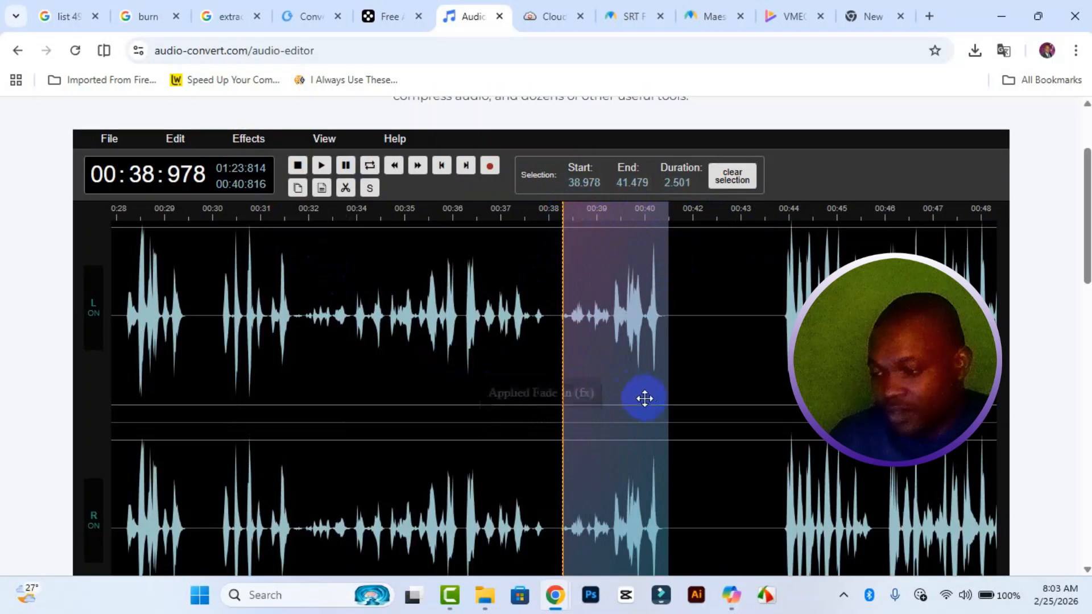
pyautogui.press('space')
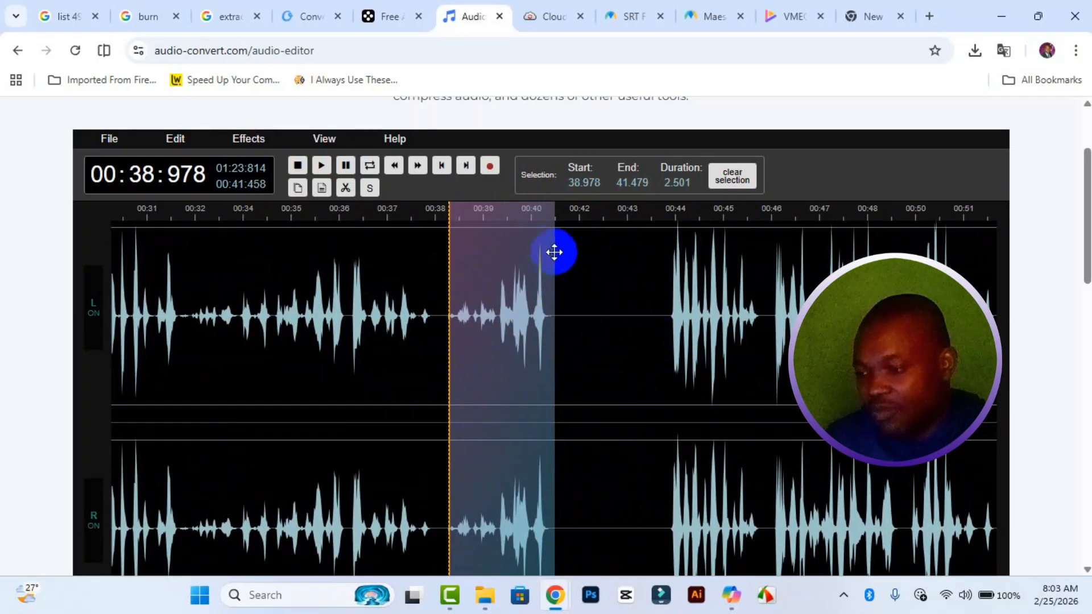
# Step: Cut out the silent section from about 41.288 to 44.262 seconds
pyautogui.click(551, 221)
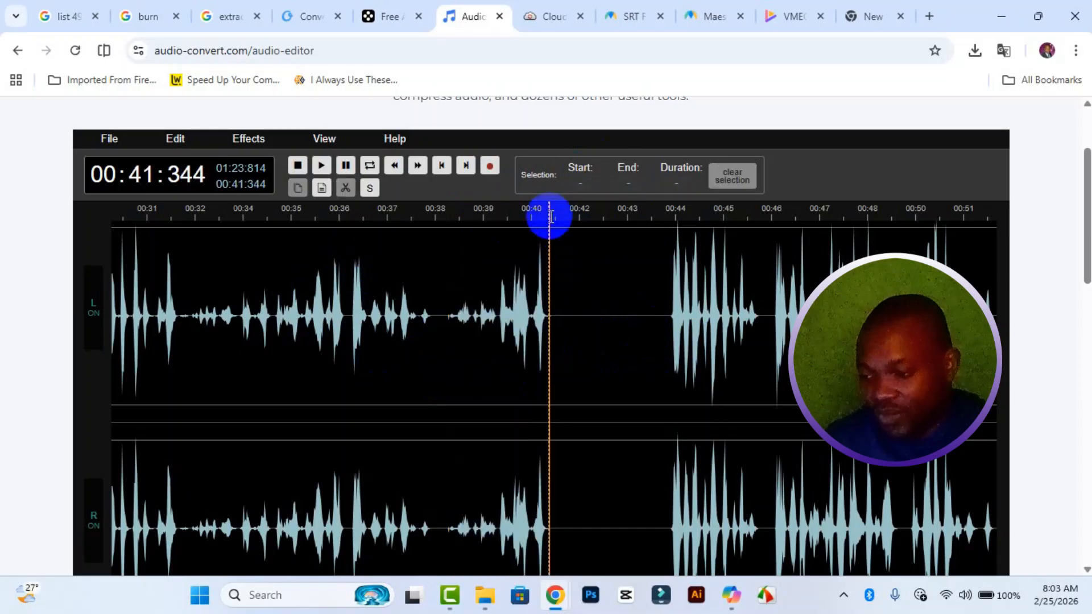
pyautogui.moveTo(548, 218); pyautogui.dragTo(672, 240)
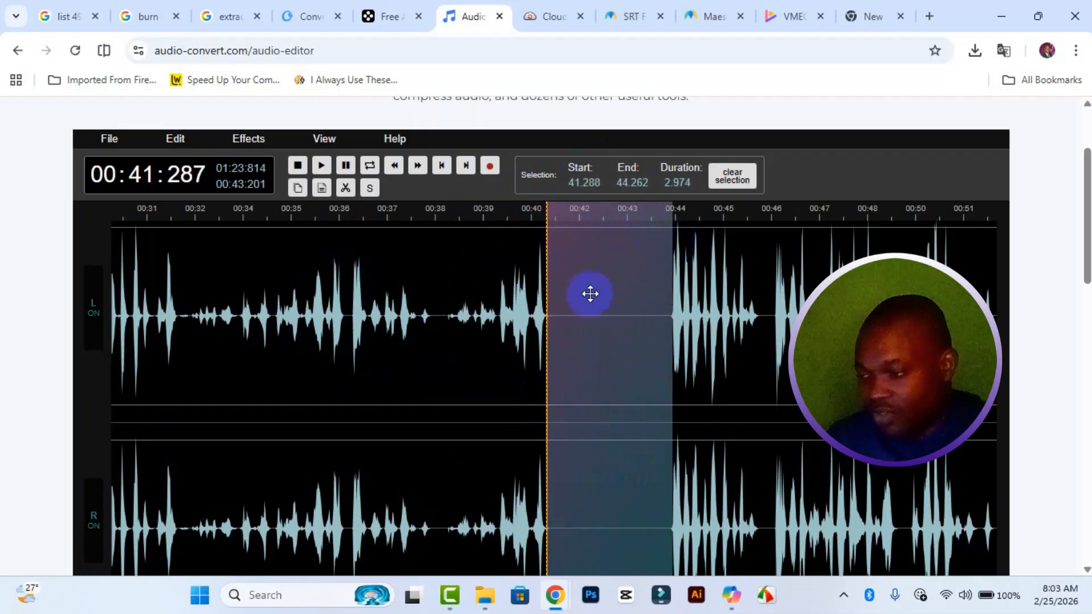
pyautogui.click(344, 188)
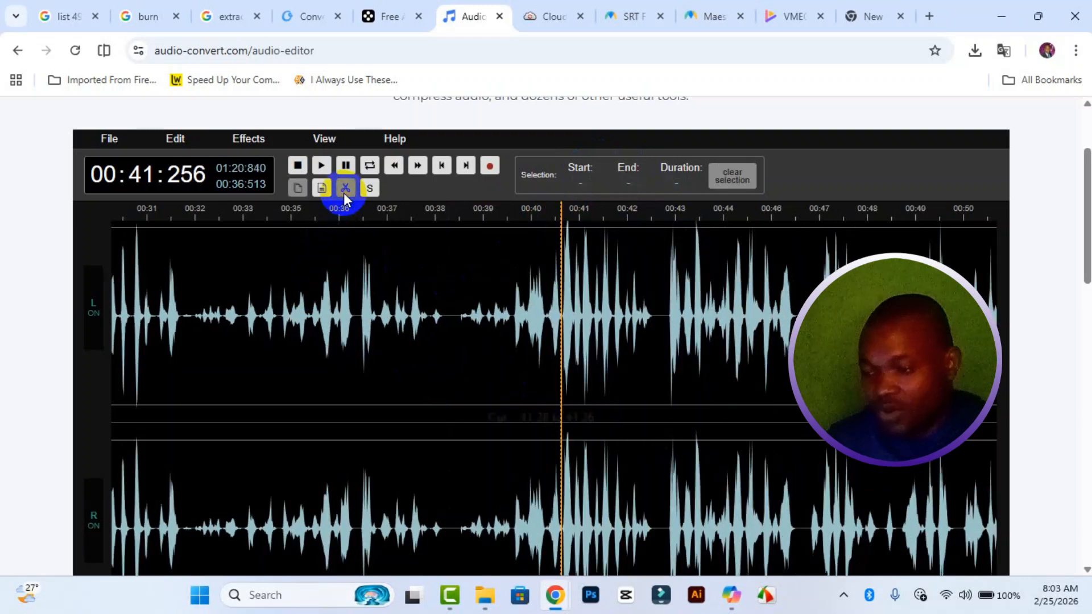
# Step: Play back the edited audio from about 32.8 seconds to check the fades and the cut
pyautogui.click(191, 219)
pyautogui.press('space')
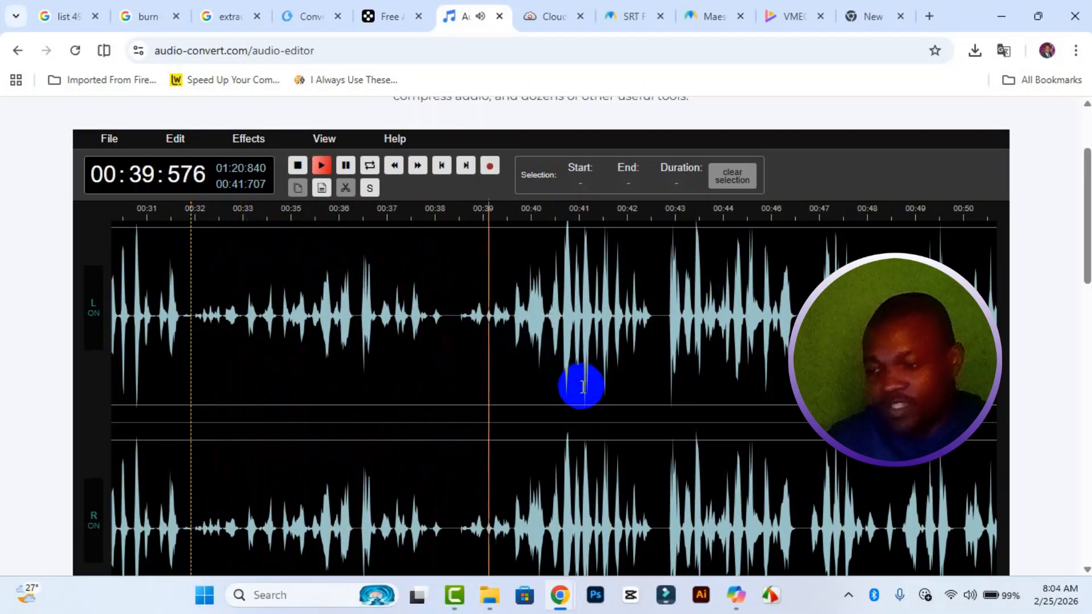
pyautogui.press('space')
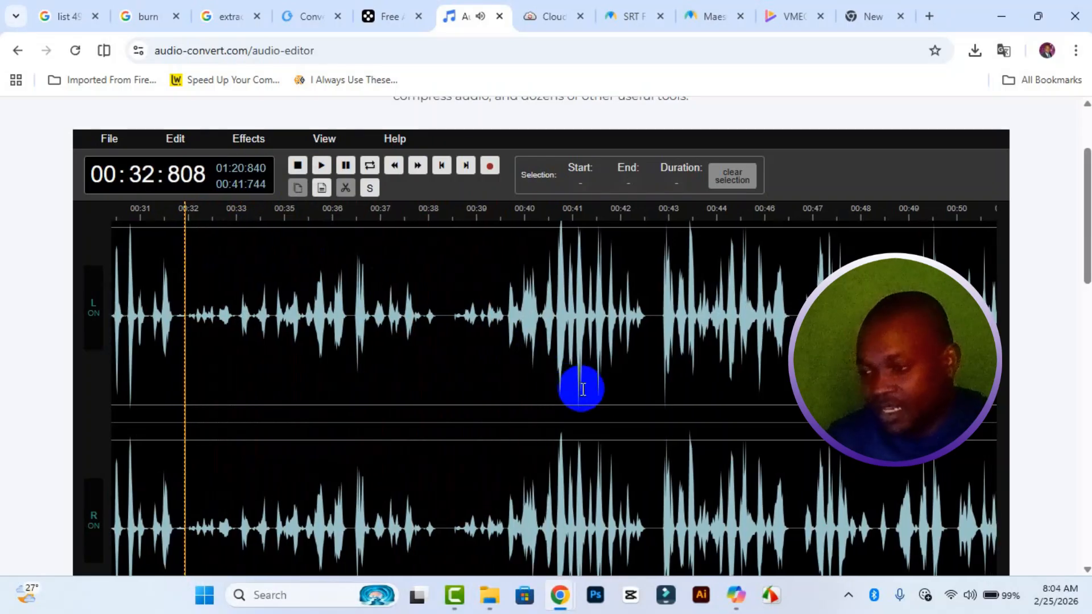
# Step: Cut out the silent section of the audio from about 55.960 to 58.138 seconds
pyautogui.scroll(-7, 1011, 409)
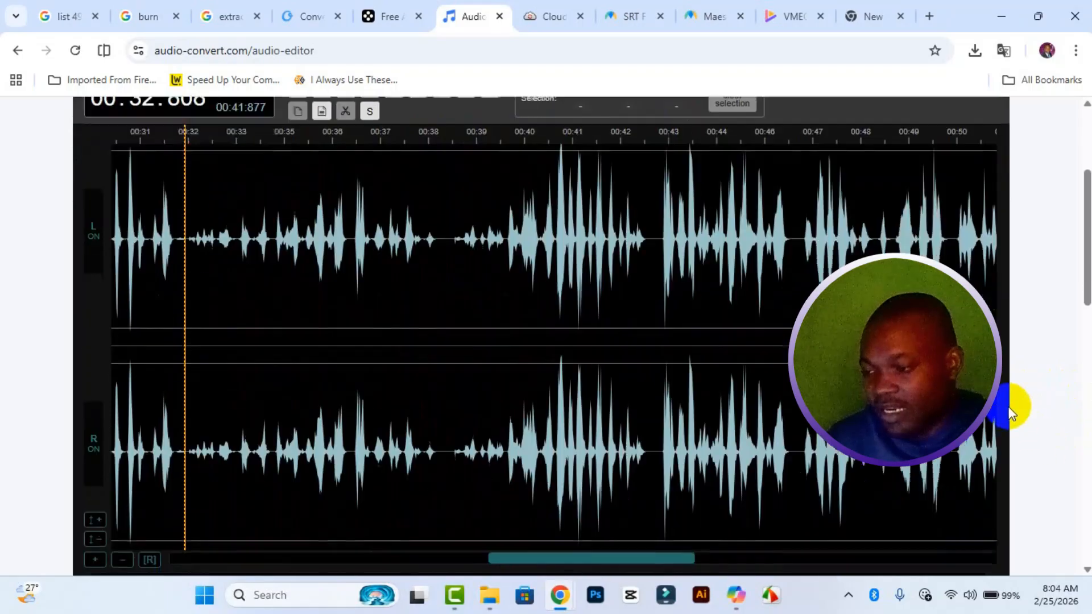
pyautogui.moveTo(515, 236); pyautogui.dragTo(585, 237)
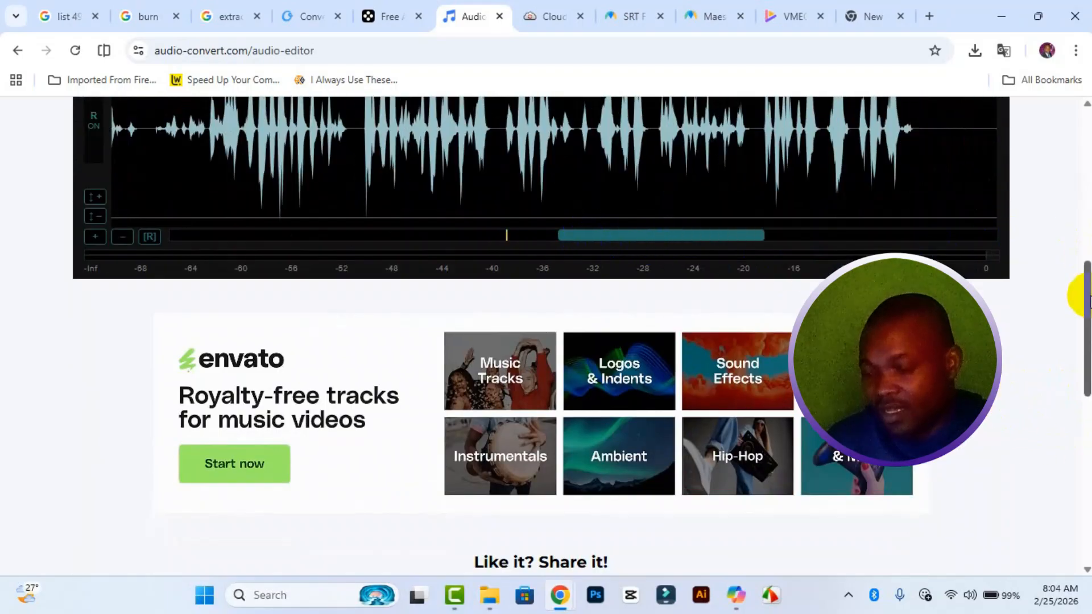
pyautogui.moveTo(1075, 293); pyautogui.dragTo(1075, 237)
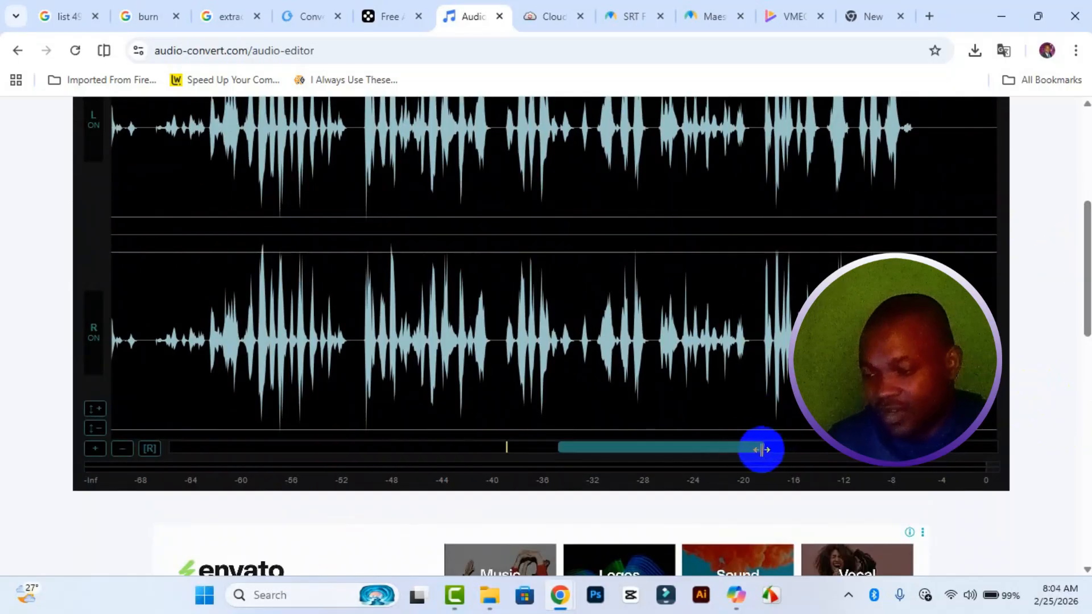
pyautogui.moveTo(750, 455); pyautogui.dragTo(825, 412)
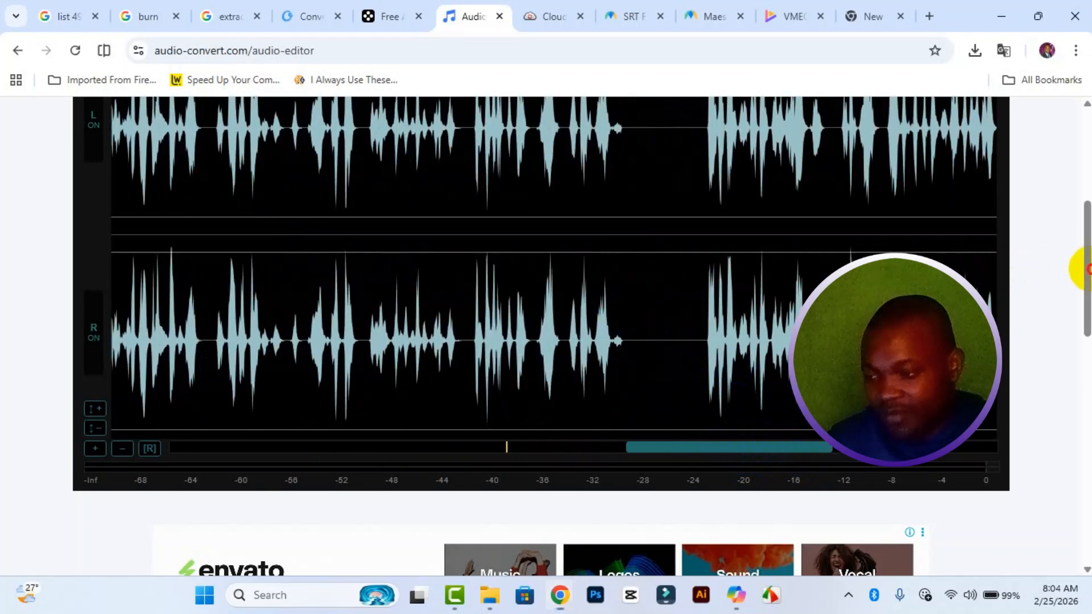
pyautogui.moveTo(1085, 265); pyautogui.dragTo(1084, 239)
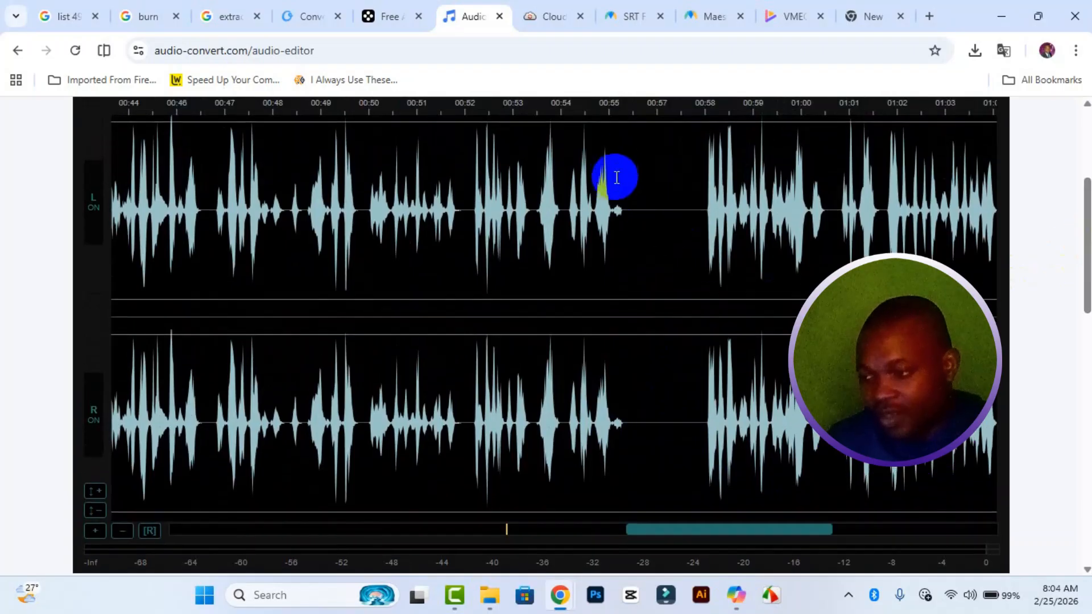
pyautogui.scroll(1, 608, 152)
pyautogui.click(612, 106)
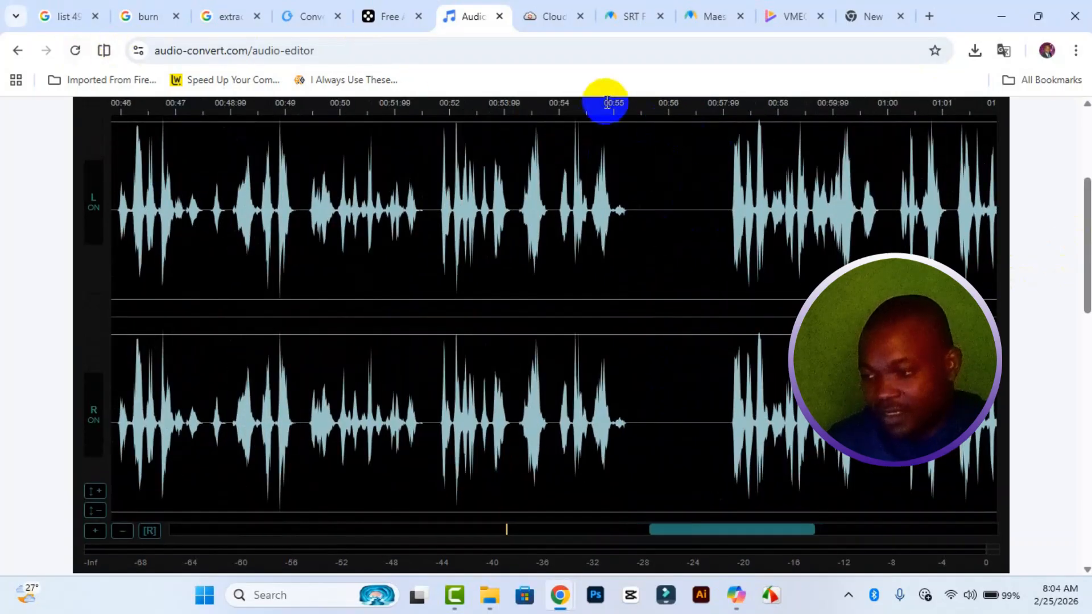
pyautogui.moveTo(612, 106); pyautogui.dragTo(731, 97)
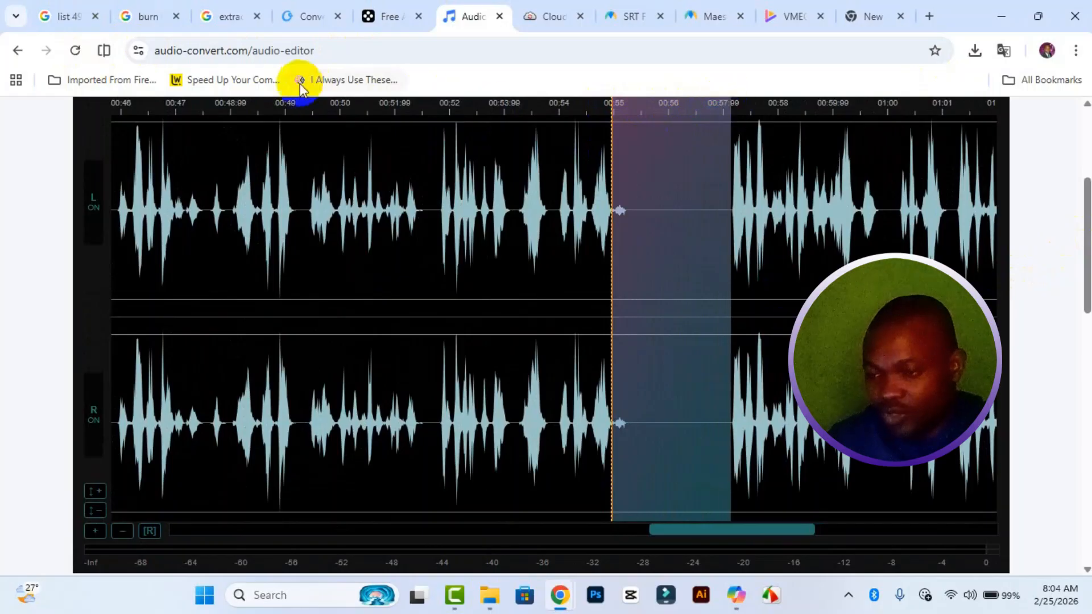
pyautogui.moveTo(1089, 196); pyautogui.dragTo(1089, 137)
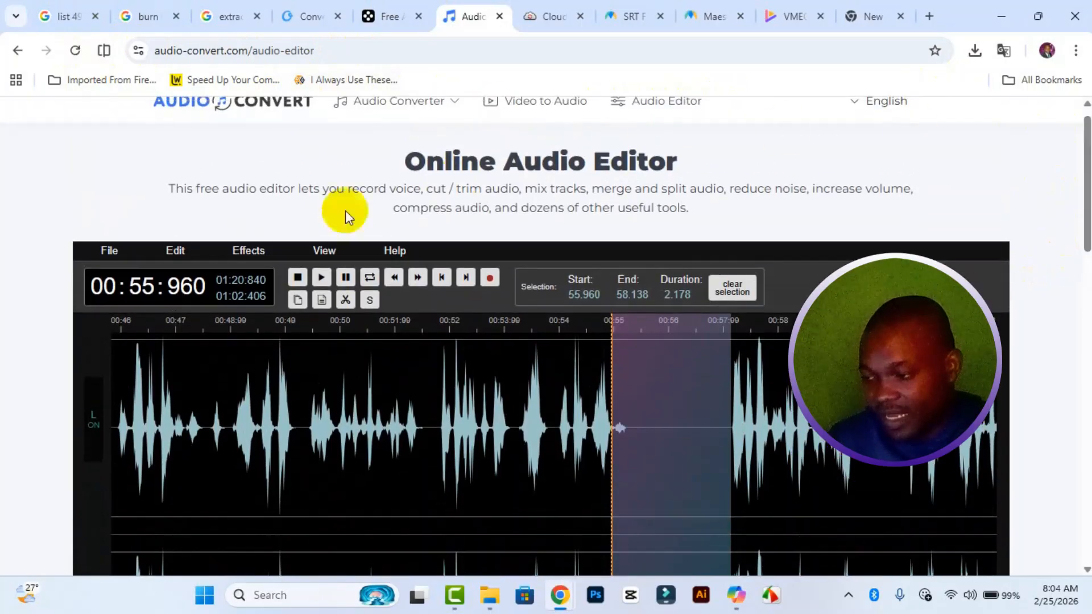
pyautogui.click(345, 301)
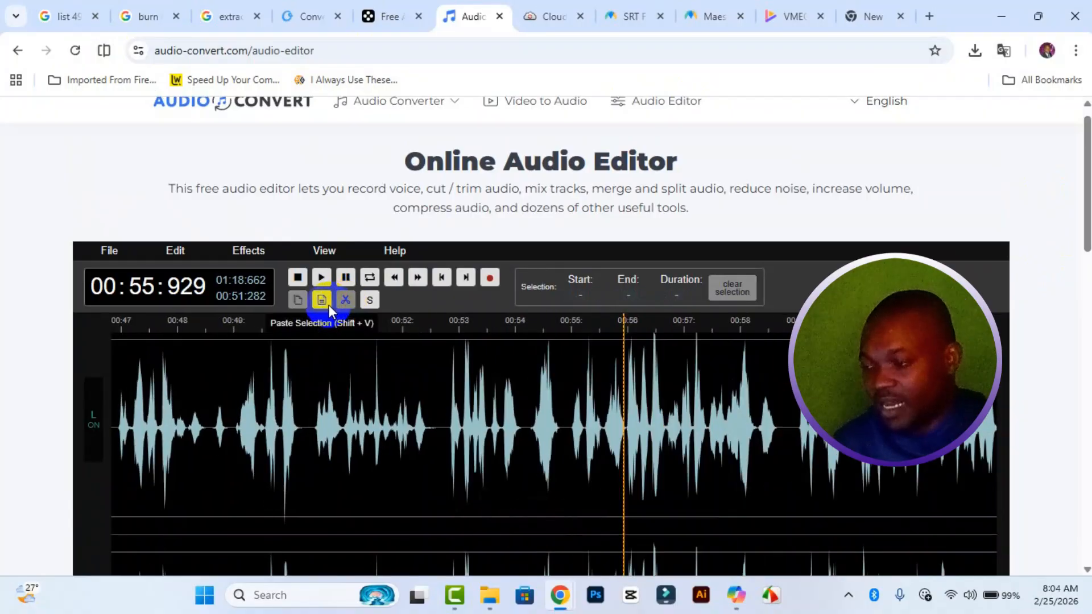
pyautogui.click(248, 257)
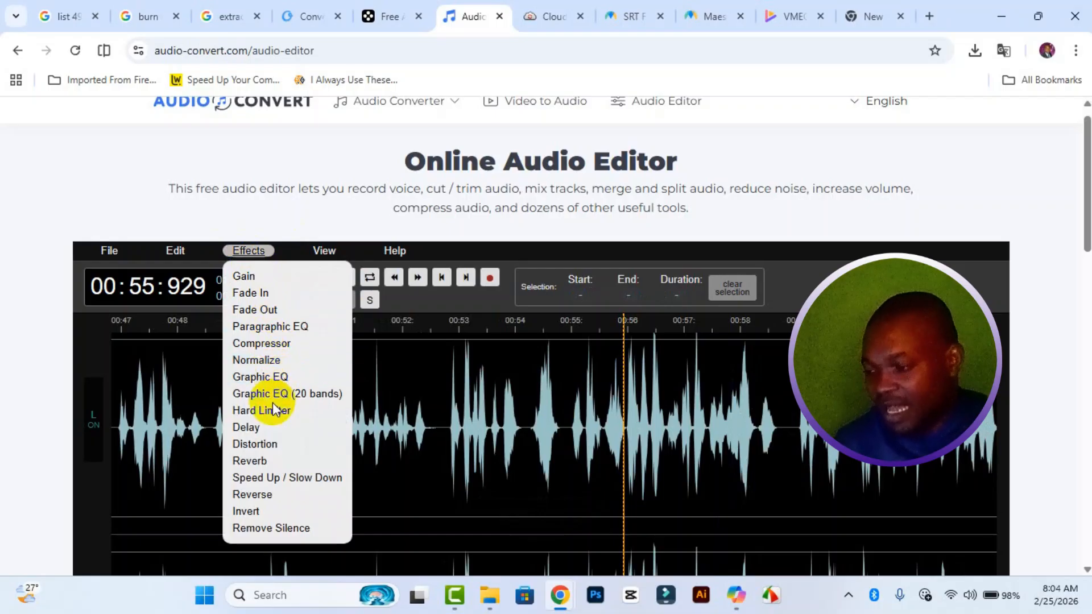
pyautogui.scroll(-4, 284, 445)
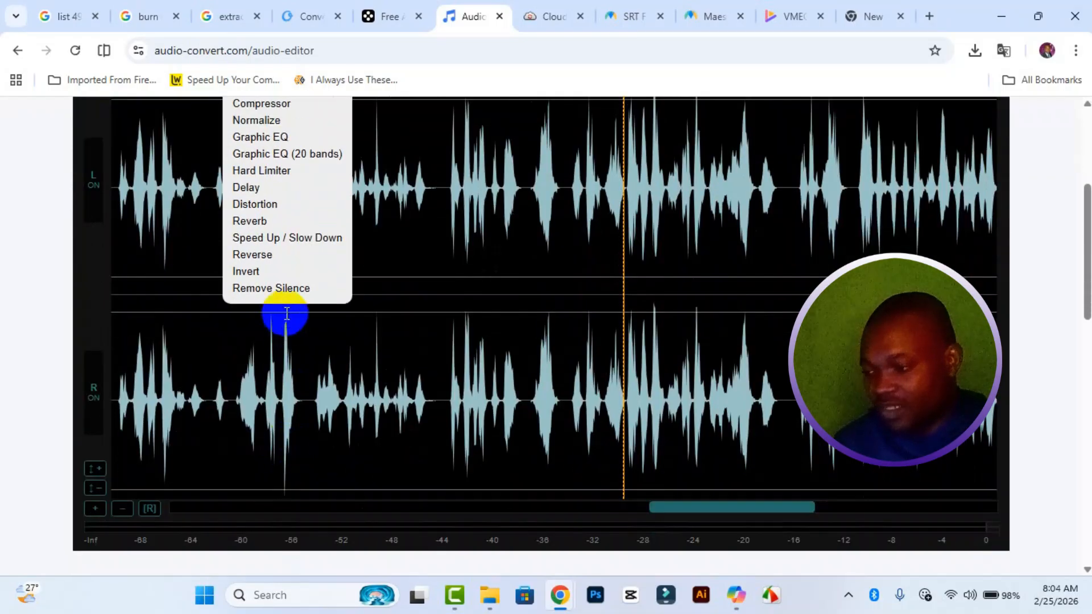
pyautogui.scroll(1, 371, 317)
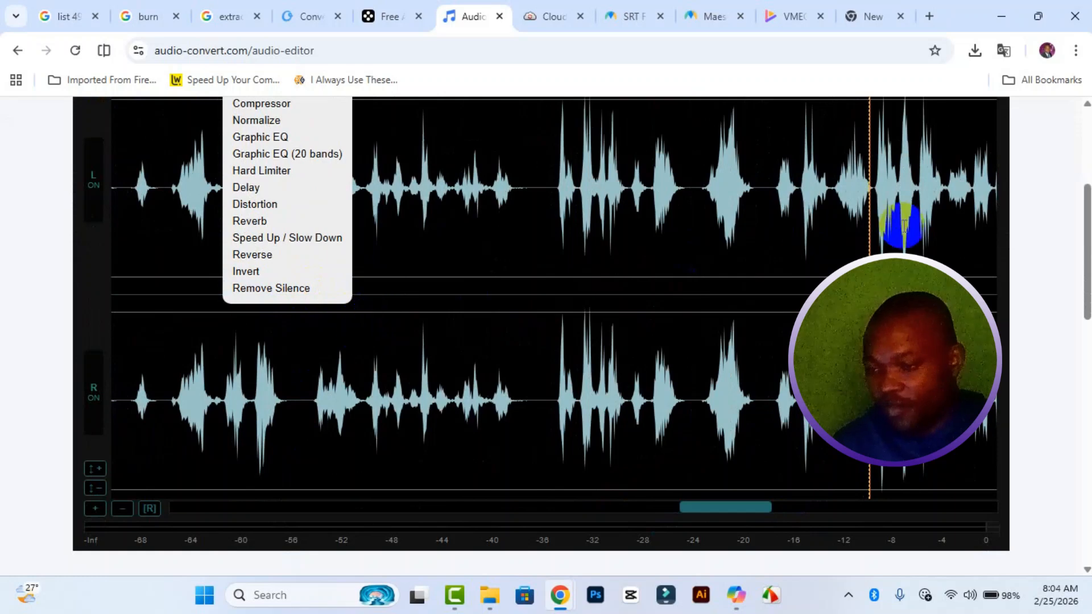
pyautogui.moveTo(1074, 245); pyautogui.dragTo(1073, 170)
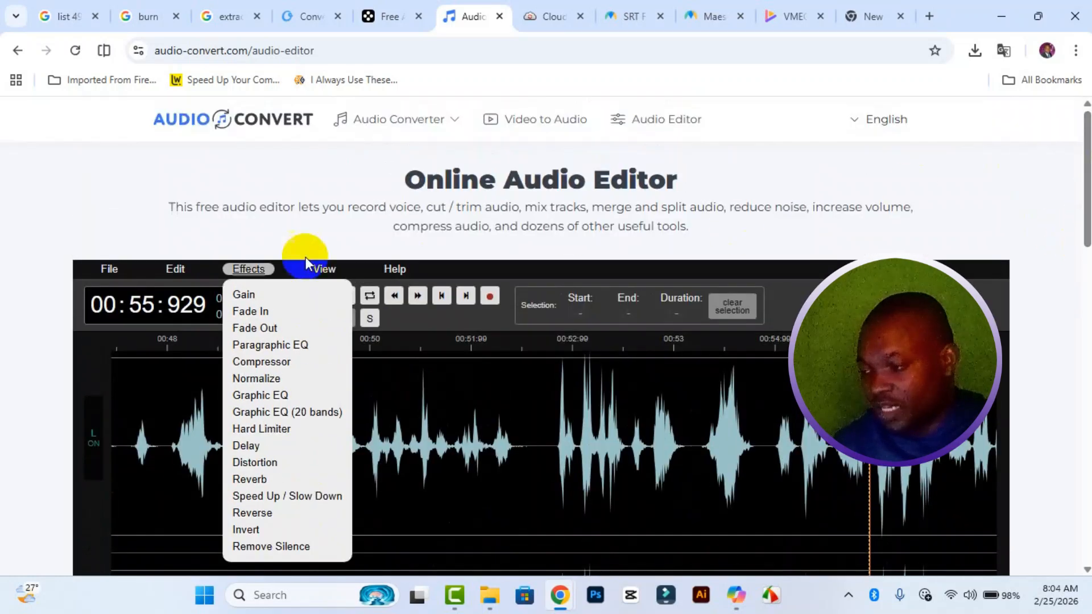
pyautogui.click(187, 271)
pyautogui.click(190, 272)
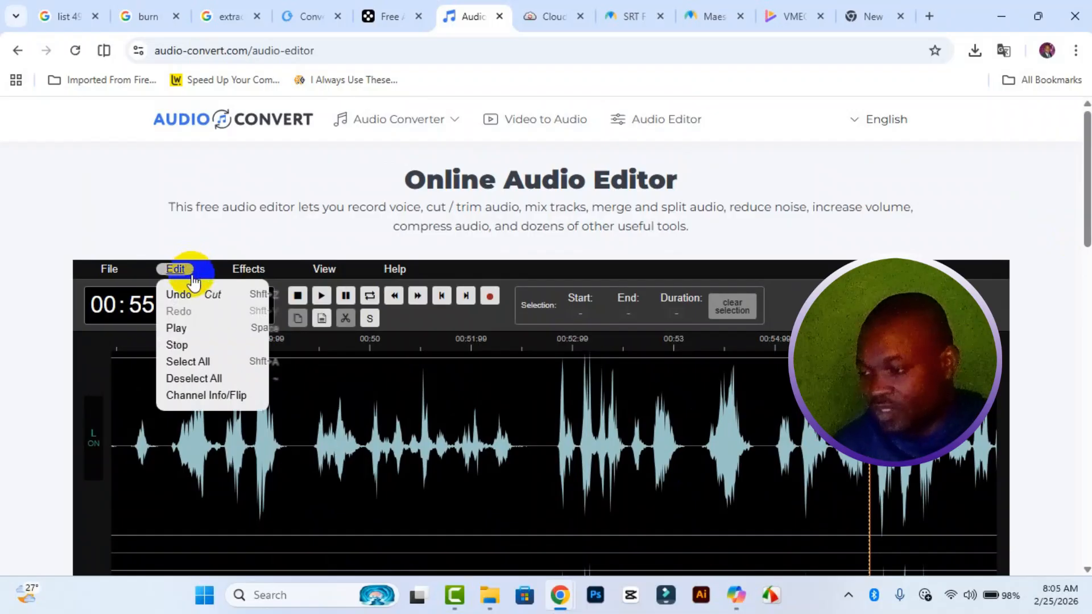
pyautogui.click(322, 271)
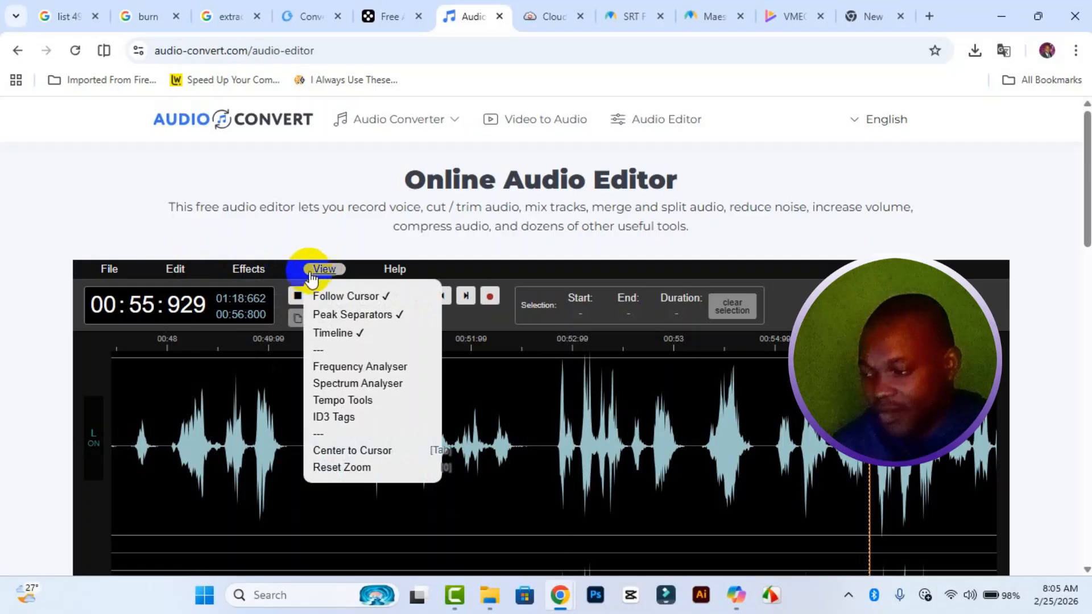
# Step: Open the audio export settings and name the output file "New audio Template"
pyautogui.click(116, 272)
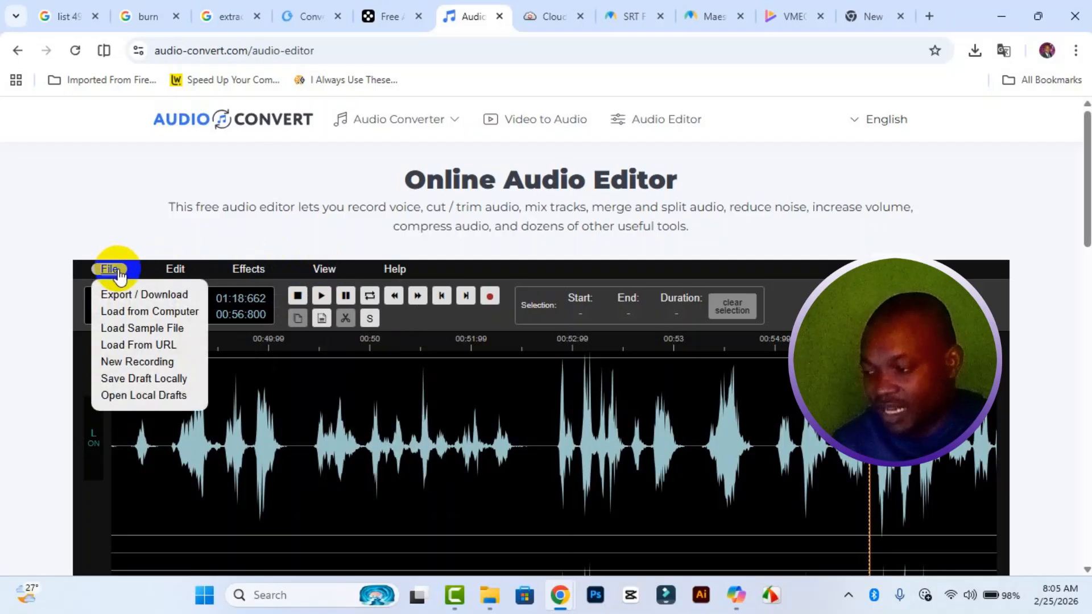
pyautogui.click(138, 299)
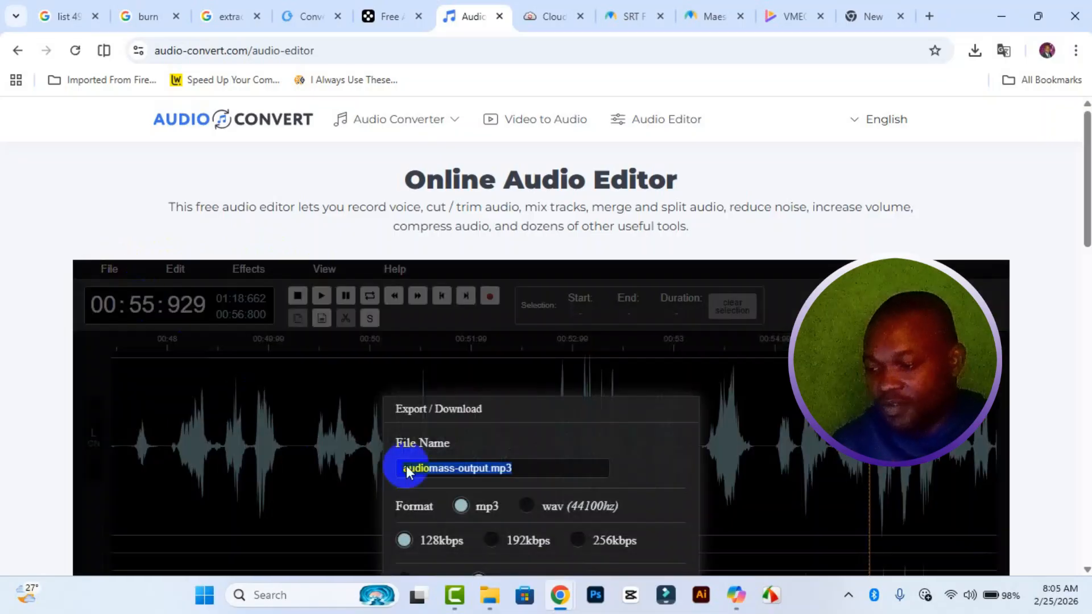
pyautogui.click(464, 344)
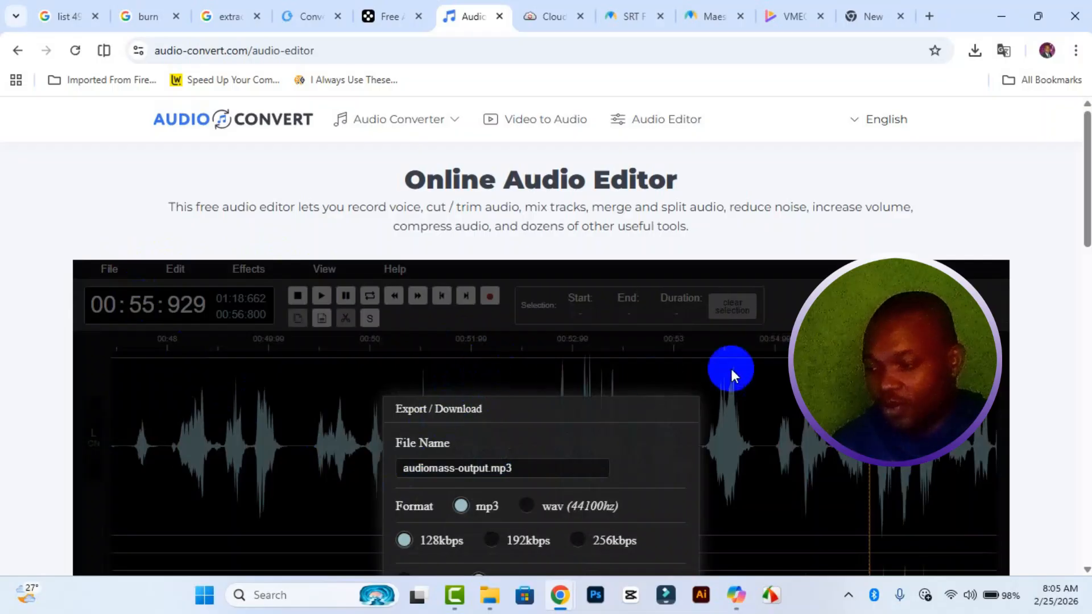
pyautogui.scroll(-3, 657, 378)
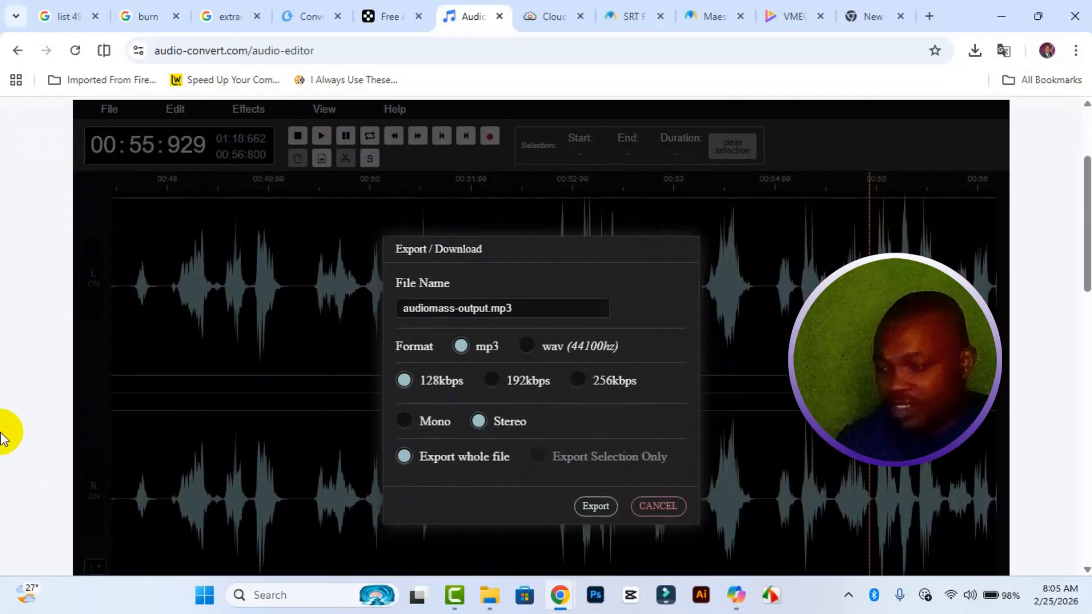
pyautogui.tripleClick(537, 307)
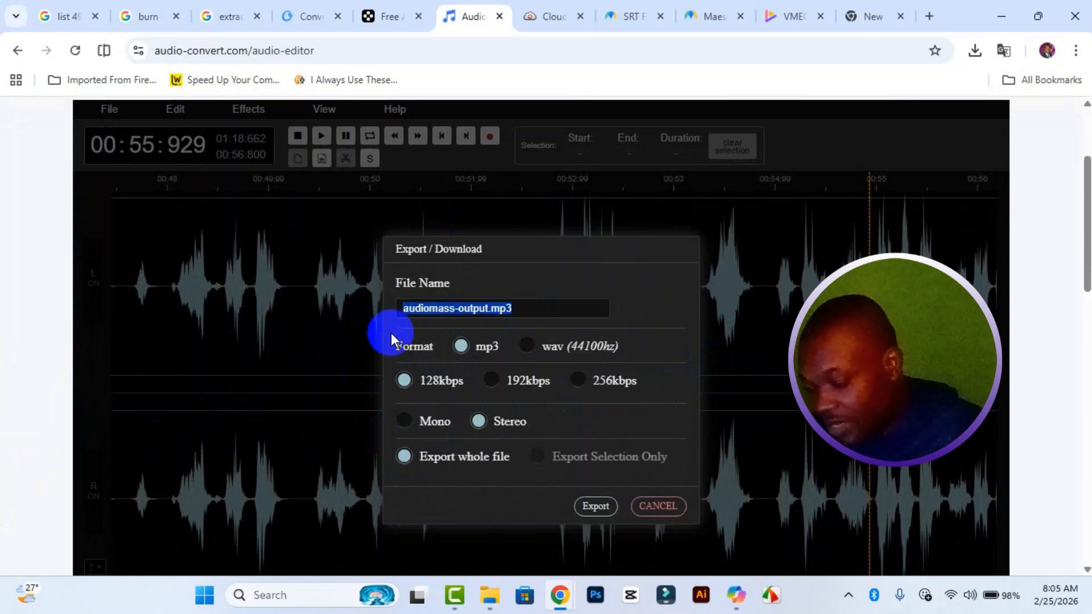
pyautogui.write('N')
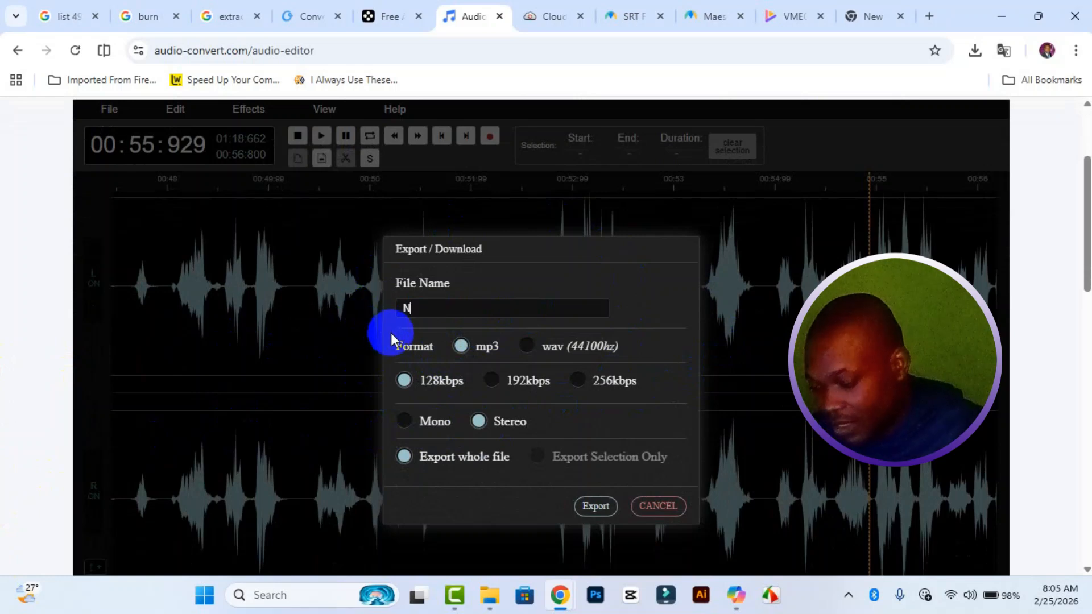
pyautogui.write('ew')
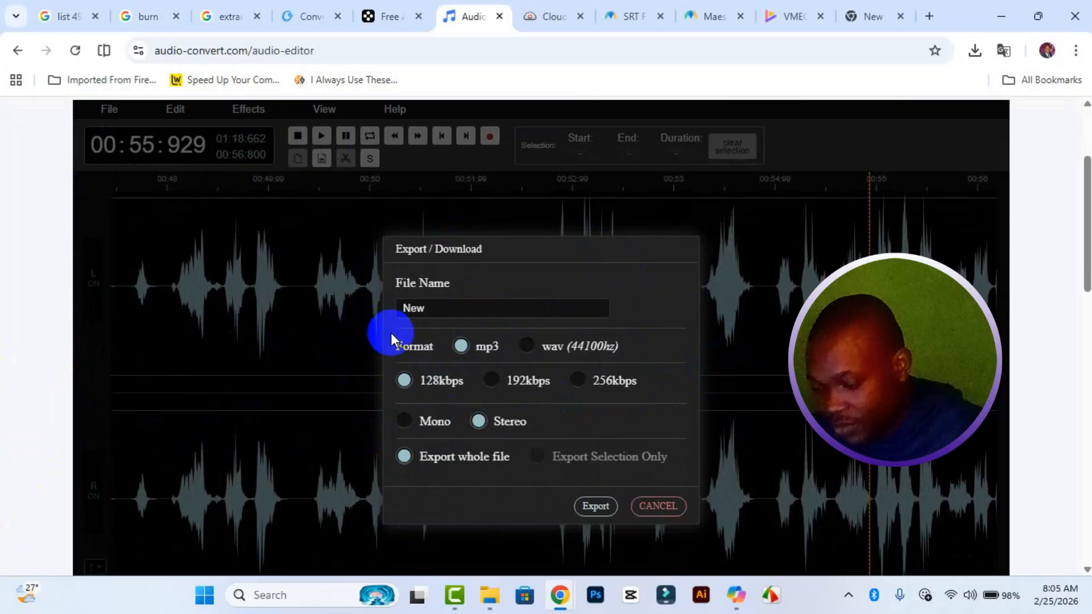
pyautogui.write(' audio')
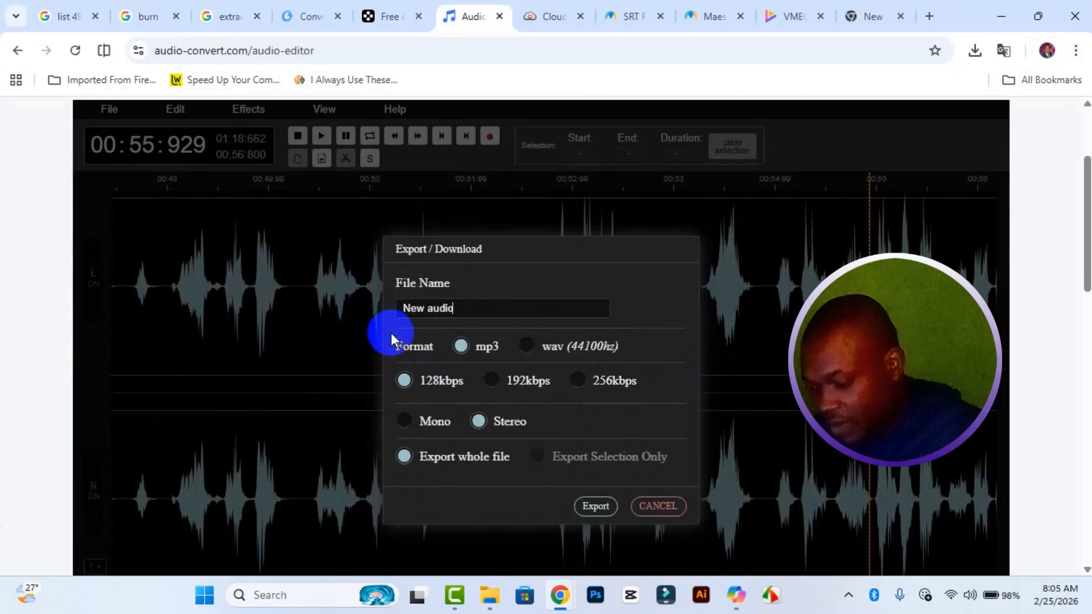
pyautogui.write(' Tem')
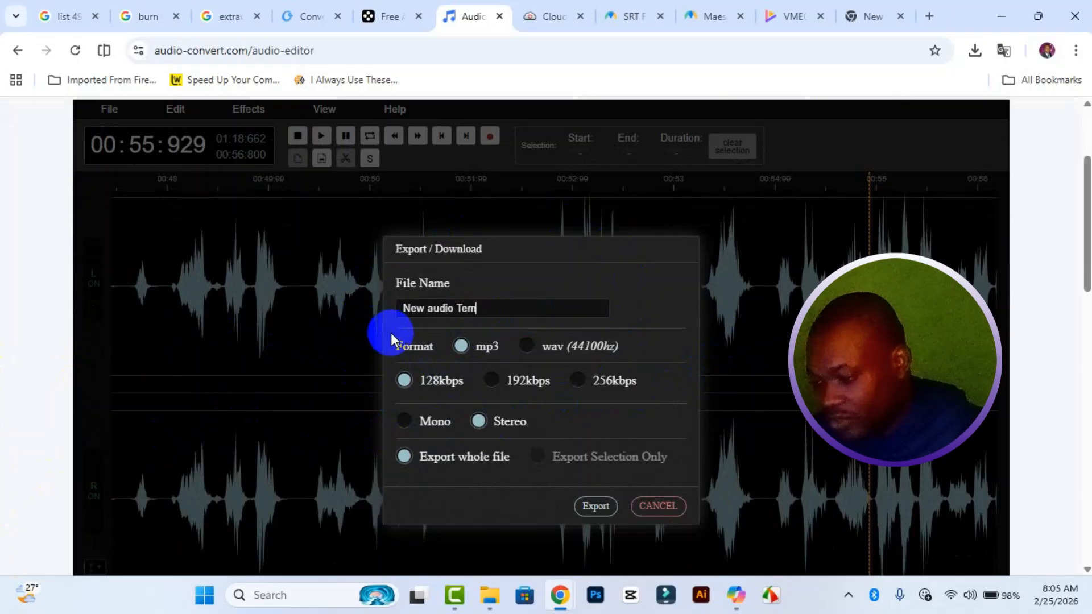
pyautogui.write('plate')
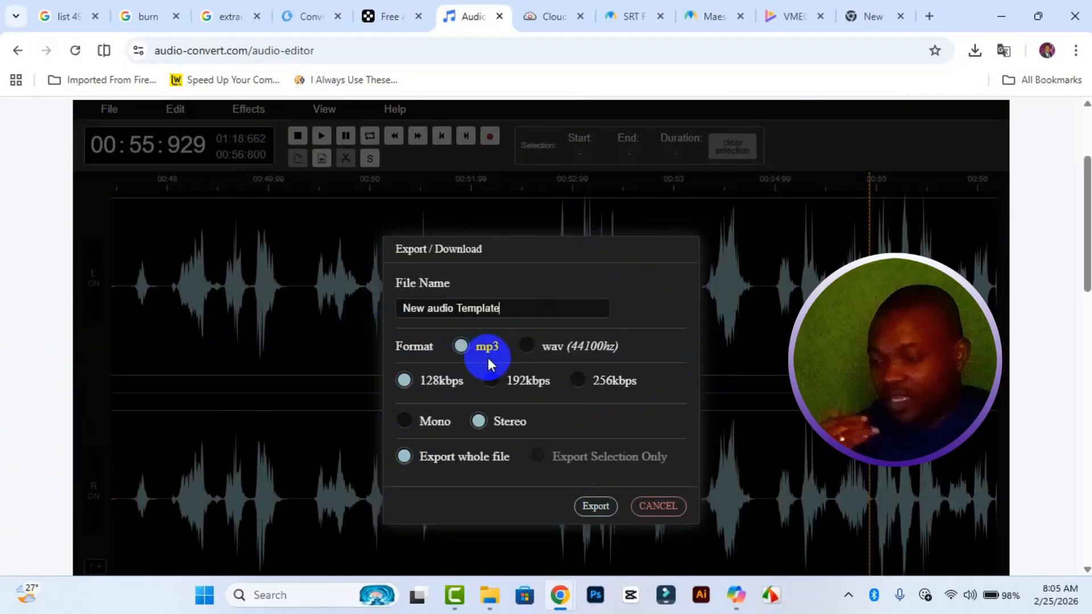
# Step: Set the export format to wav (44100hz) and export the whole file in stereo
pyautogui.click(526, 347)
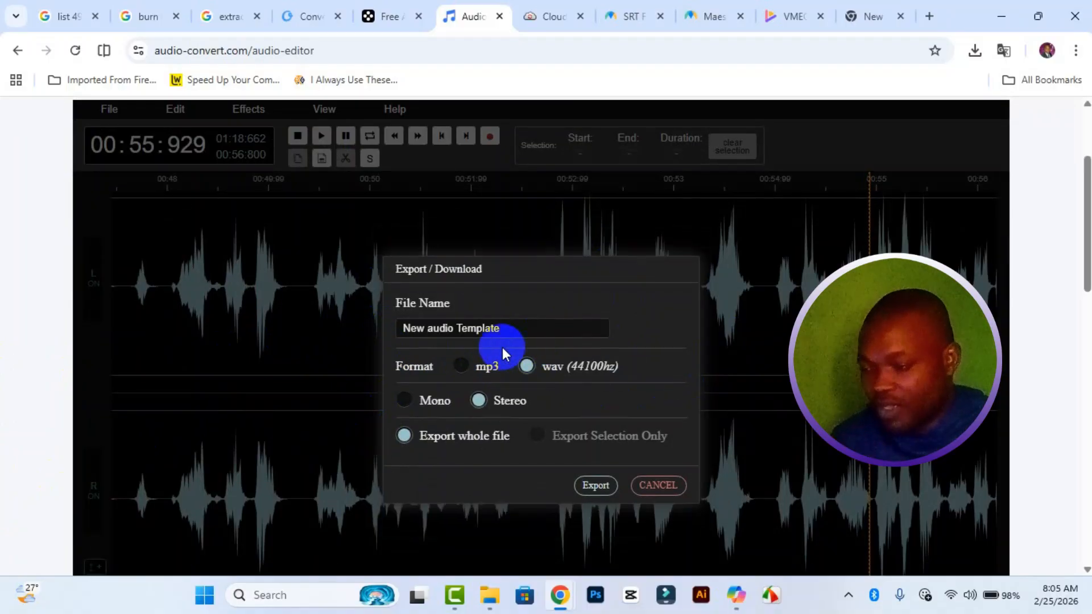
pyautogui.click(477, 365)
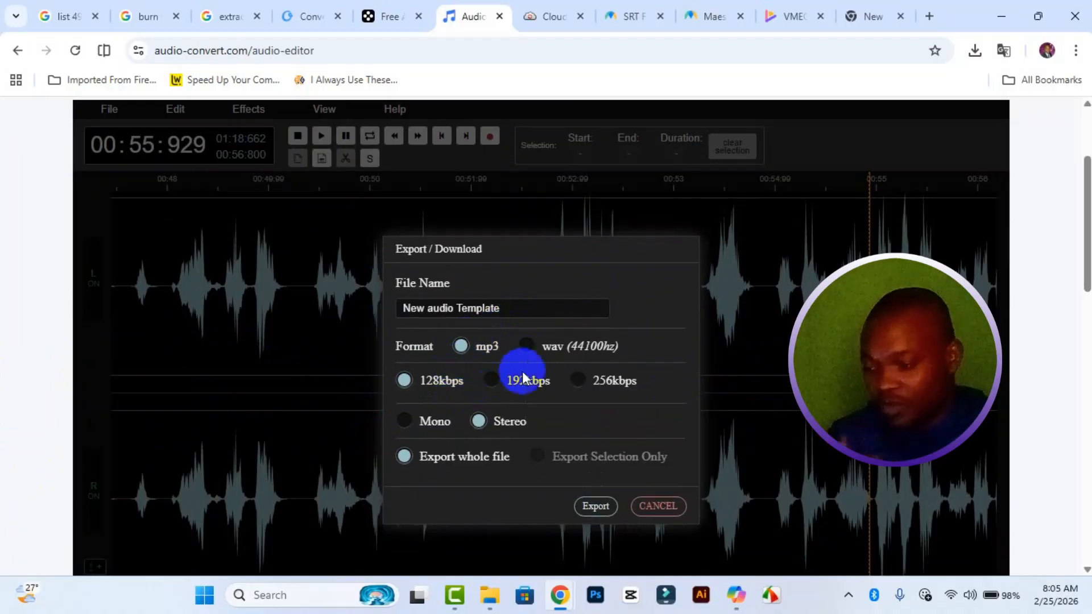
pyautogui.click(527, 348)
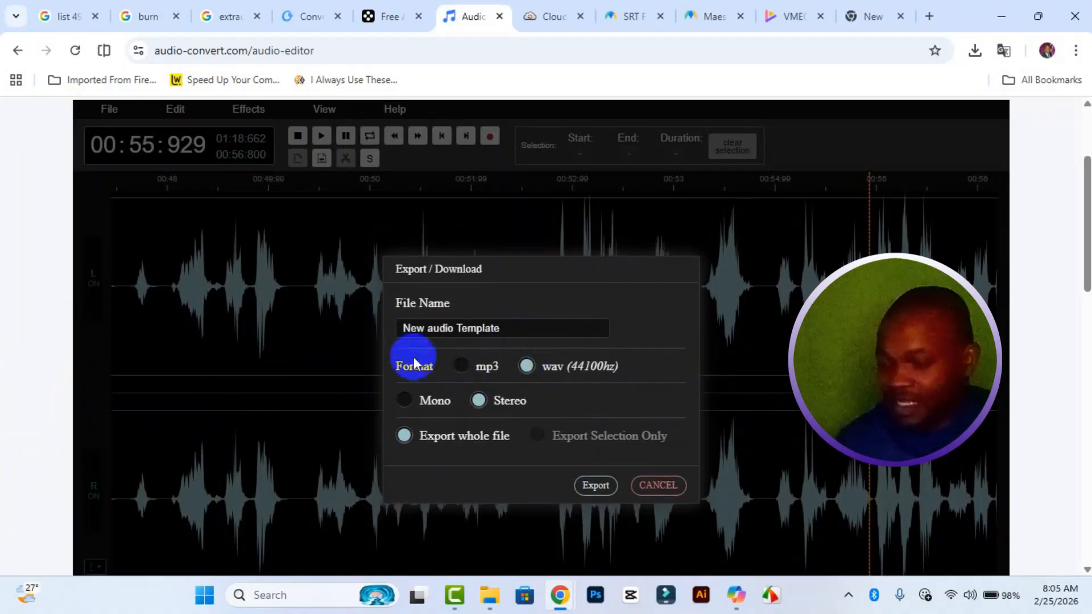
pyautogui.click(596, 487)
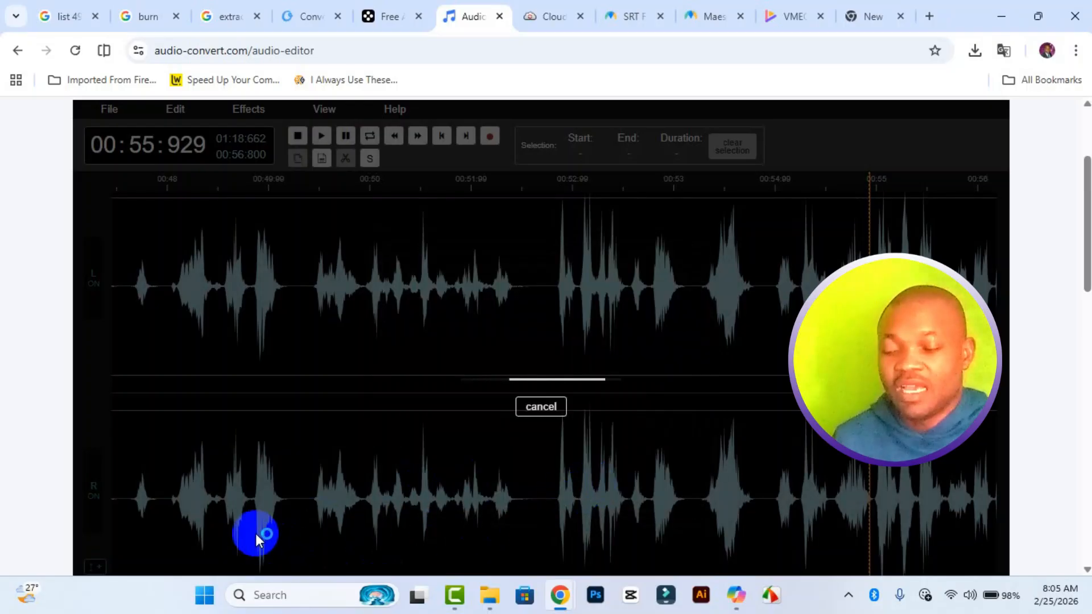